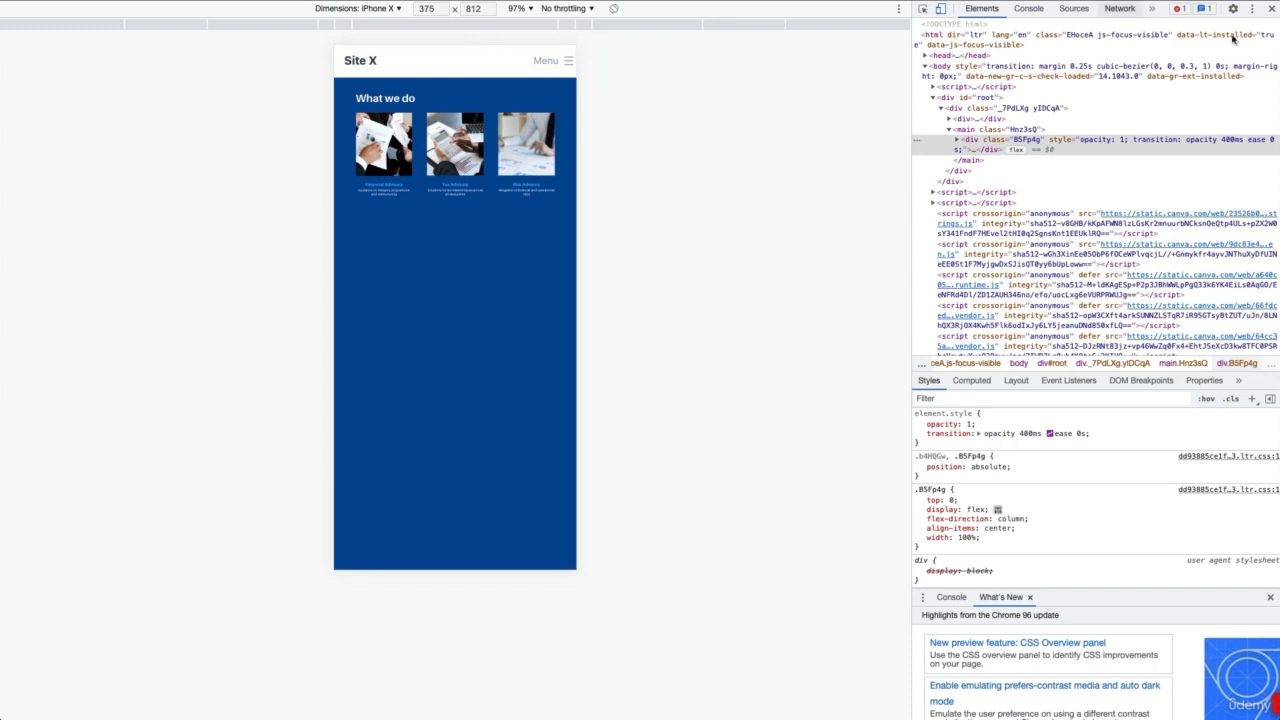
Close the developer tools, switch to the Canva editor with the Site X design, and review its pages down to What we do
left_click(1269, 10)
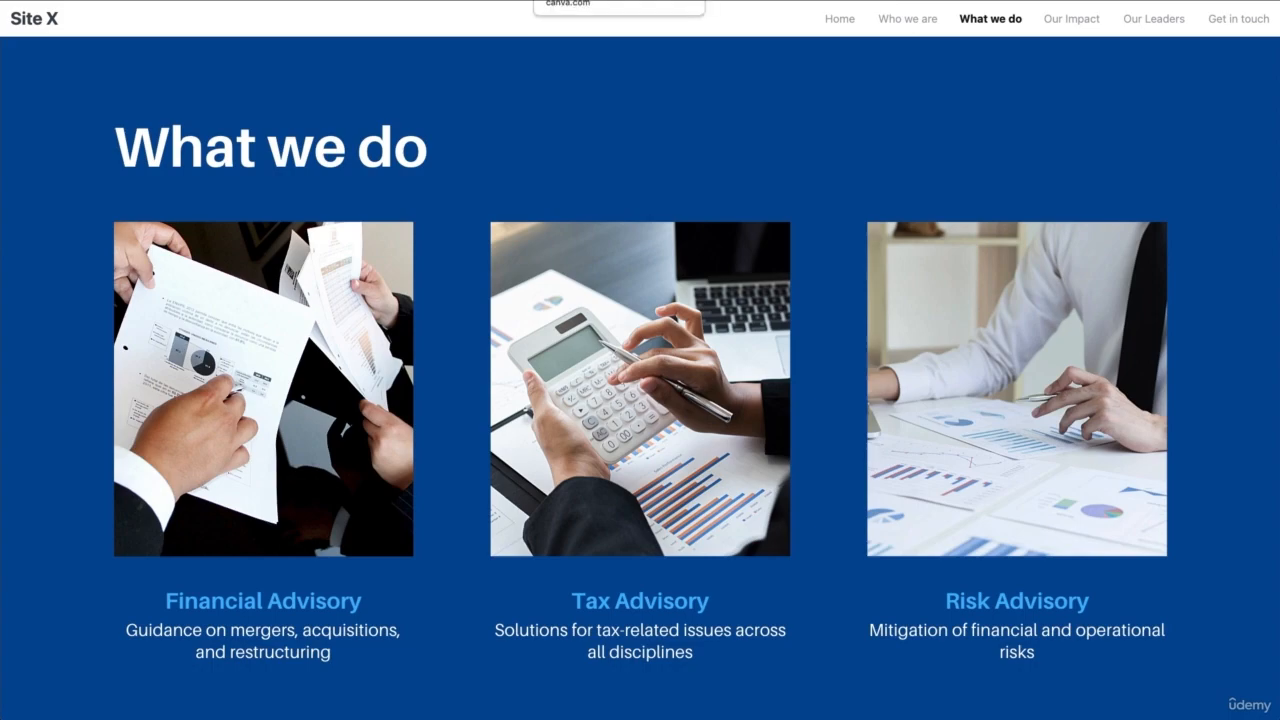
left_click(610, 1)
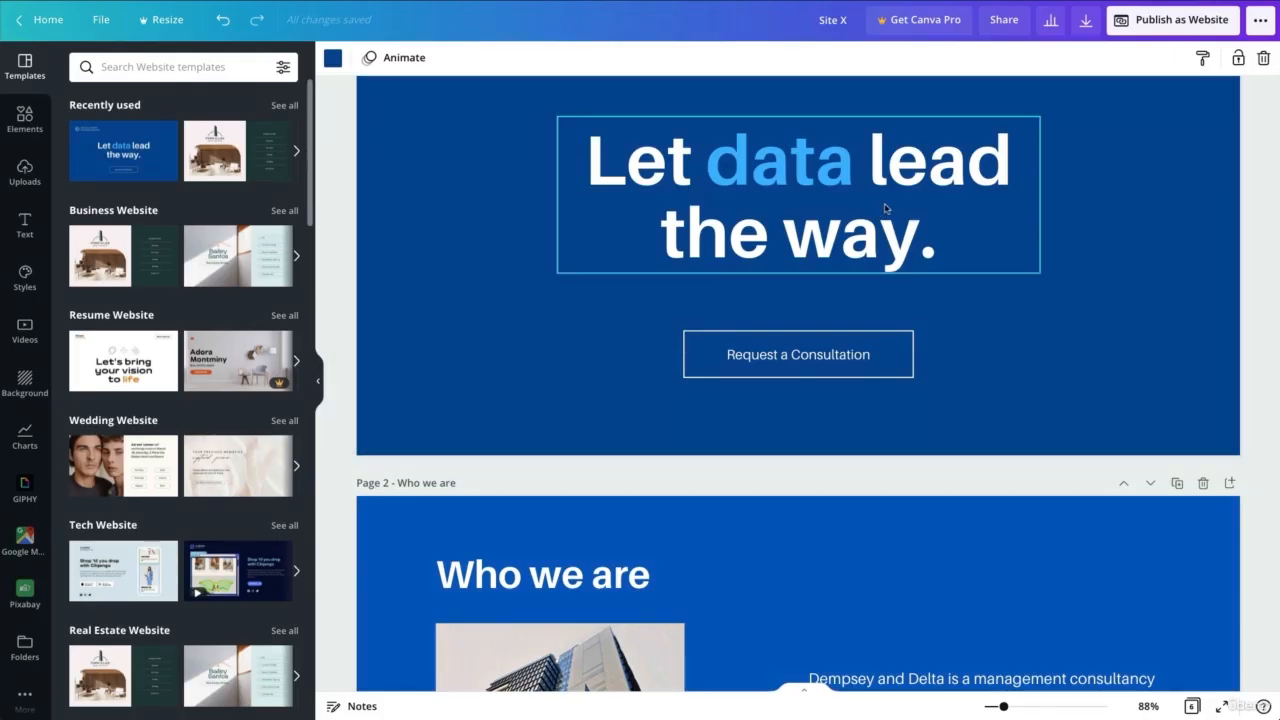
scroll(1100, 263, "down", 2)
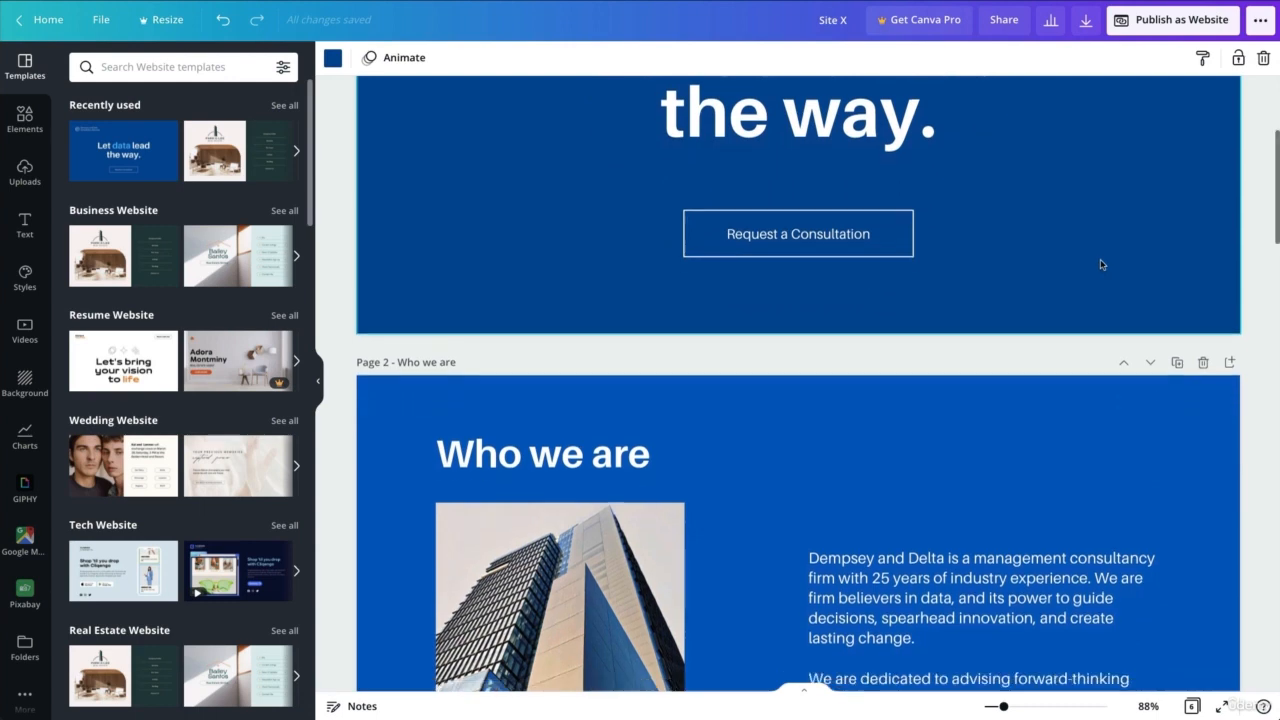
scroll(1097, 265, "down", 3)
scroll(1000, 300, "down", 3)
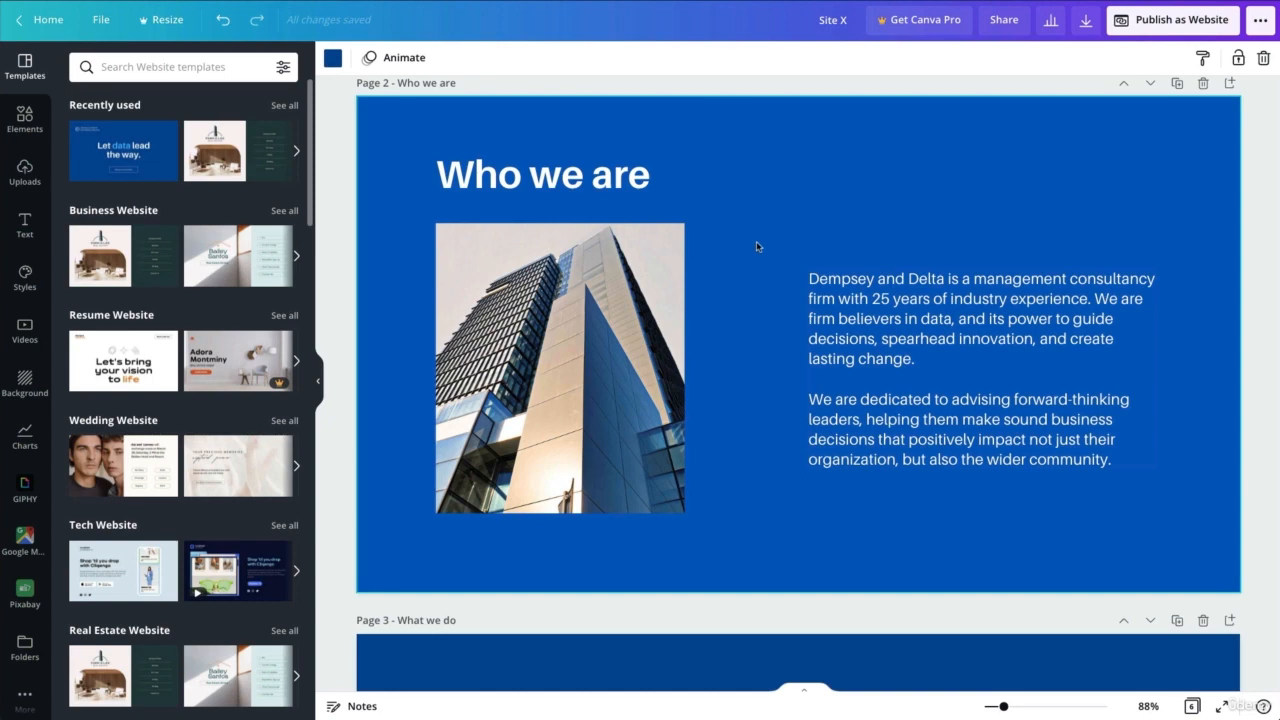
scroll(756, 247, "down", 6)
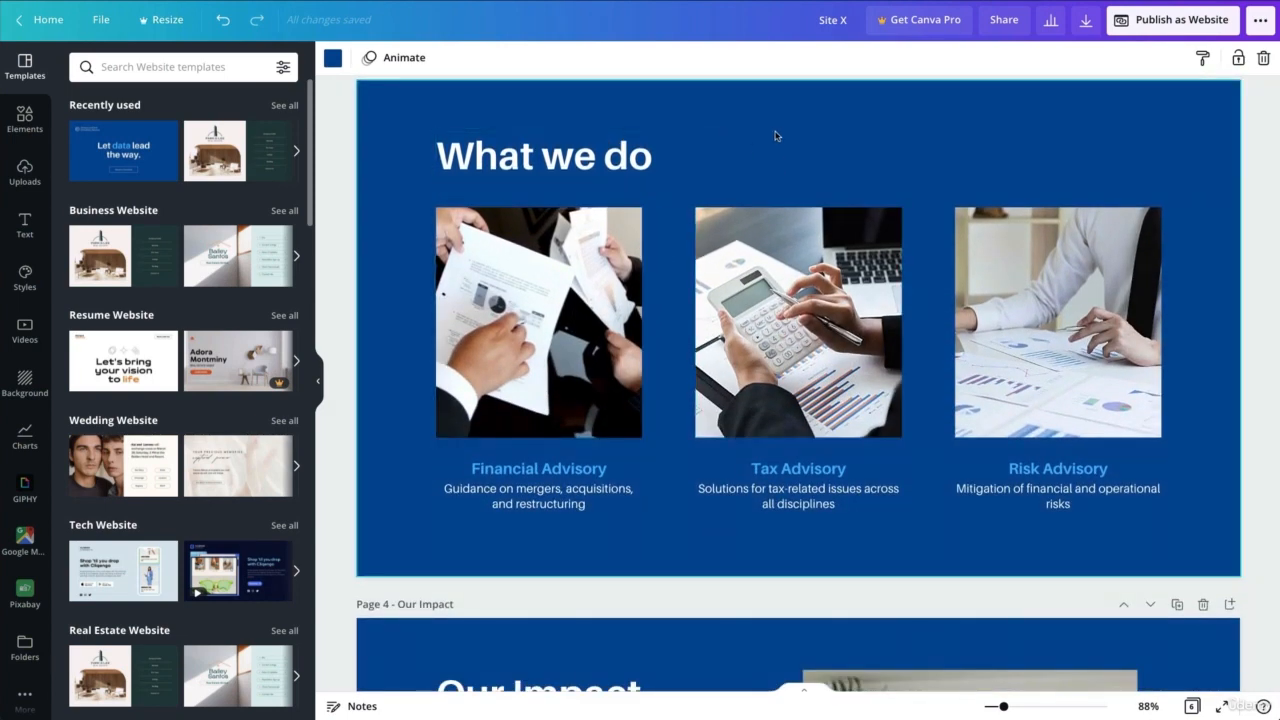
Publish the design as a website with the Standard web style and open it
left_click(1155, 31)
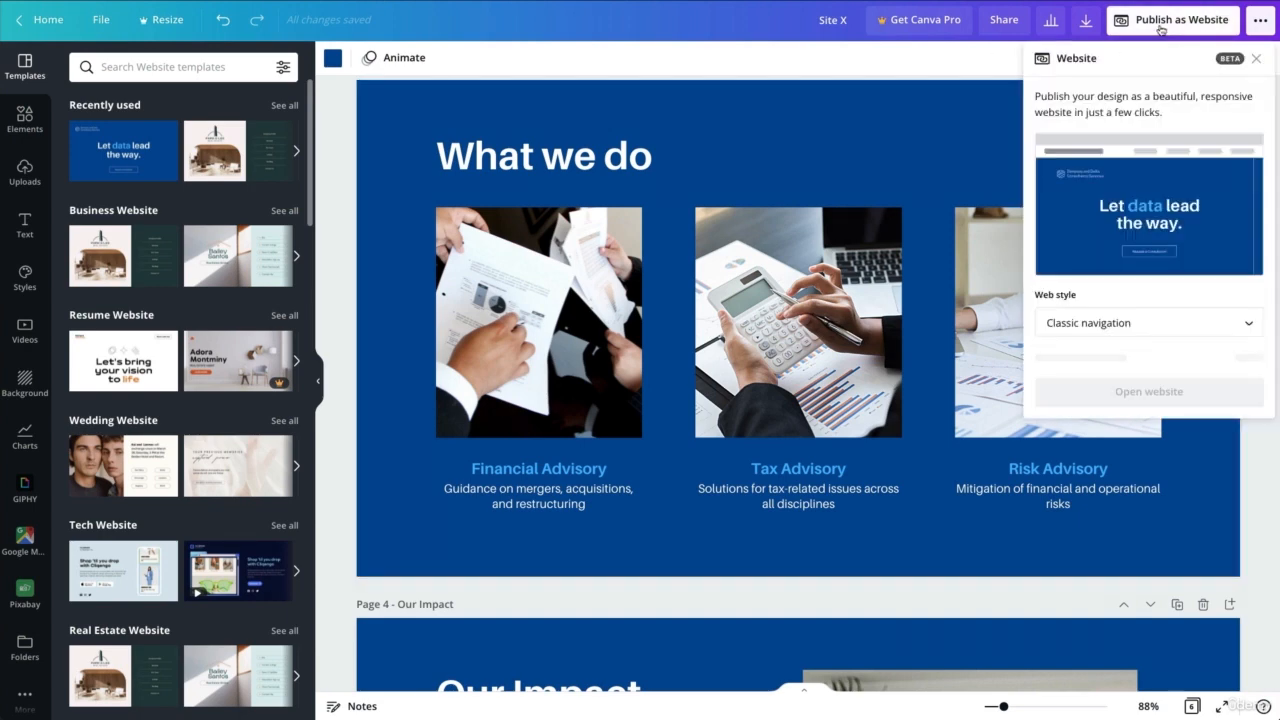
left_click(1150, 320)
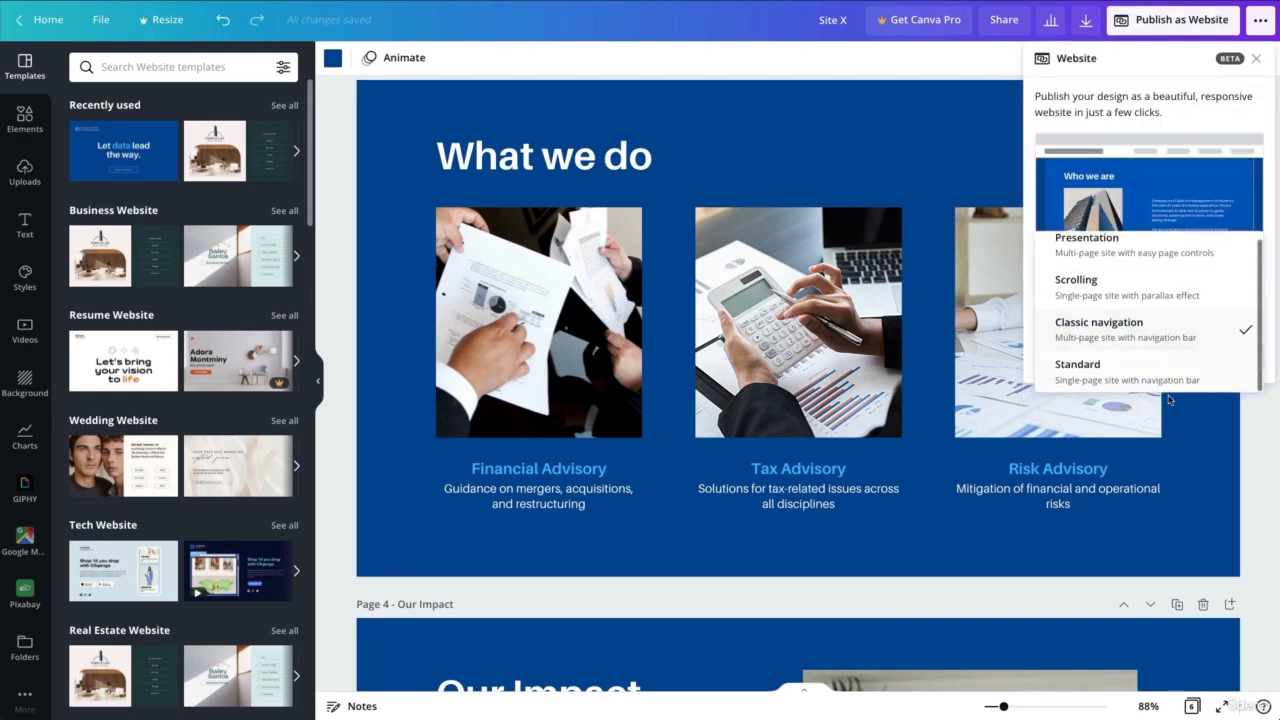
left_click(1122, 365)
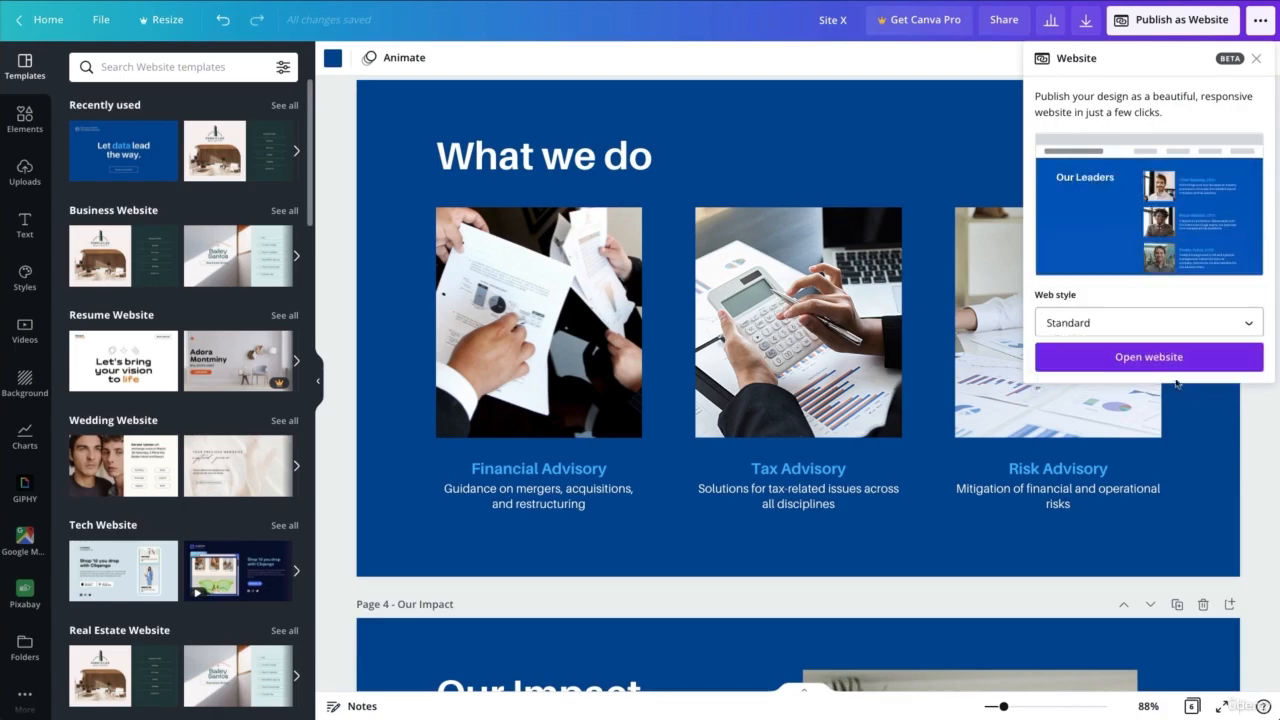
left_click(1167, 358)
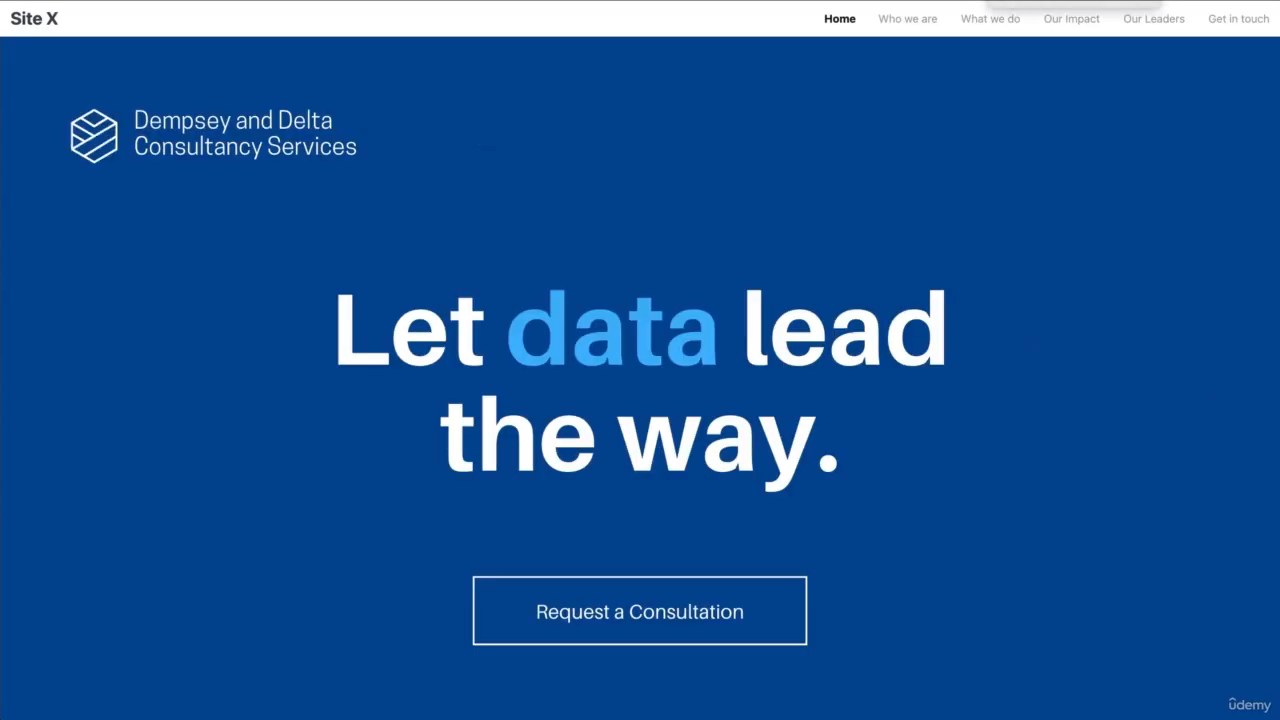
Look through the published single-page site from the Home section down to Our Impact
scroll(851, 101, "down", 5)
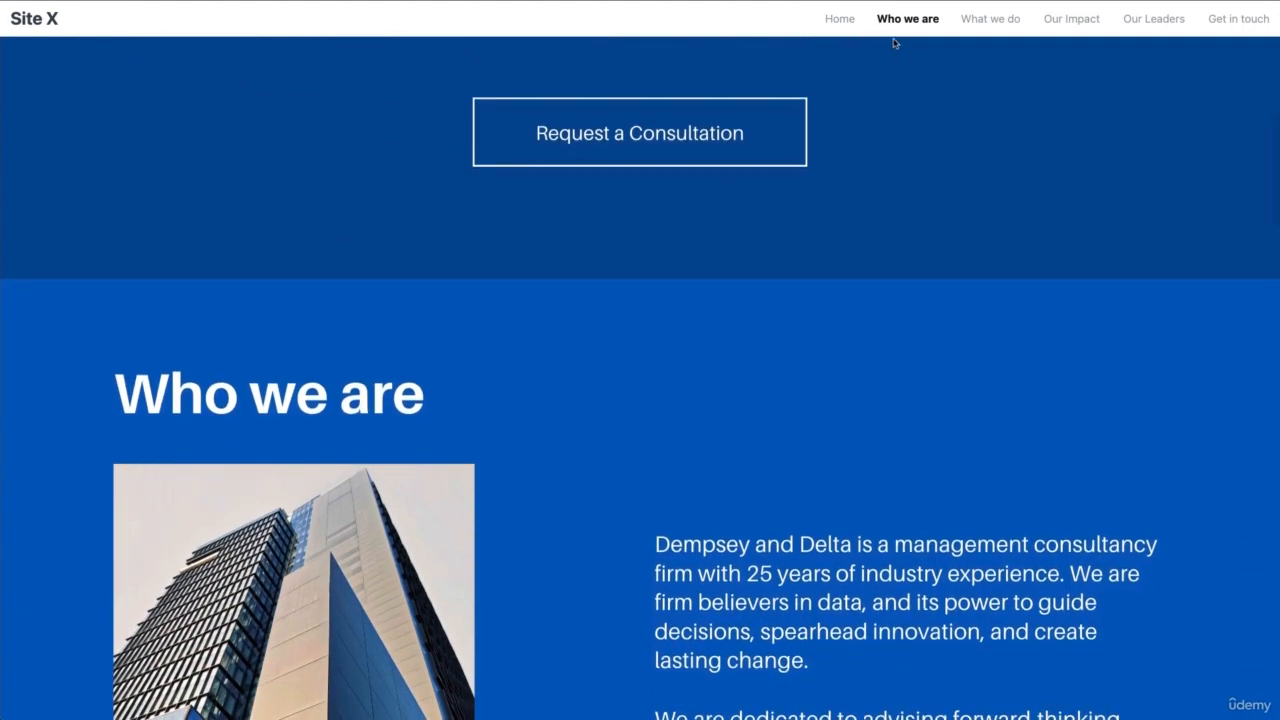
scroll(910, 55, "down", 3)
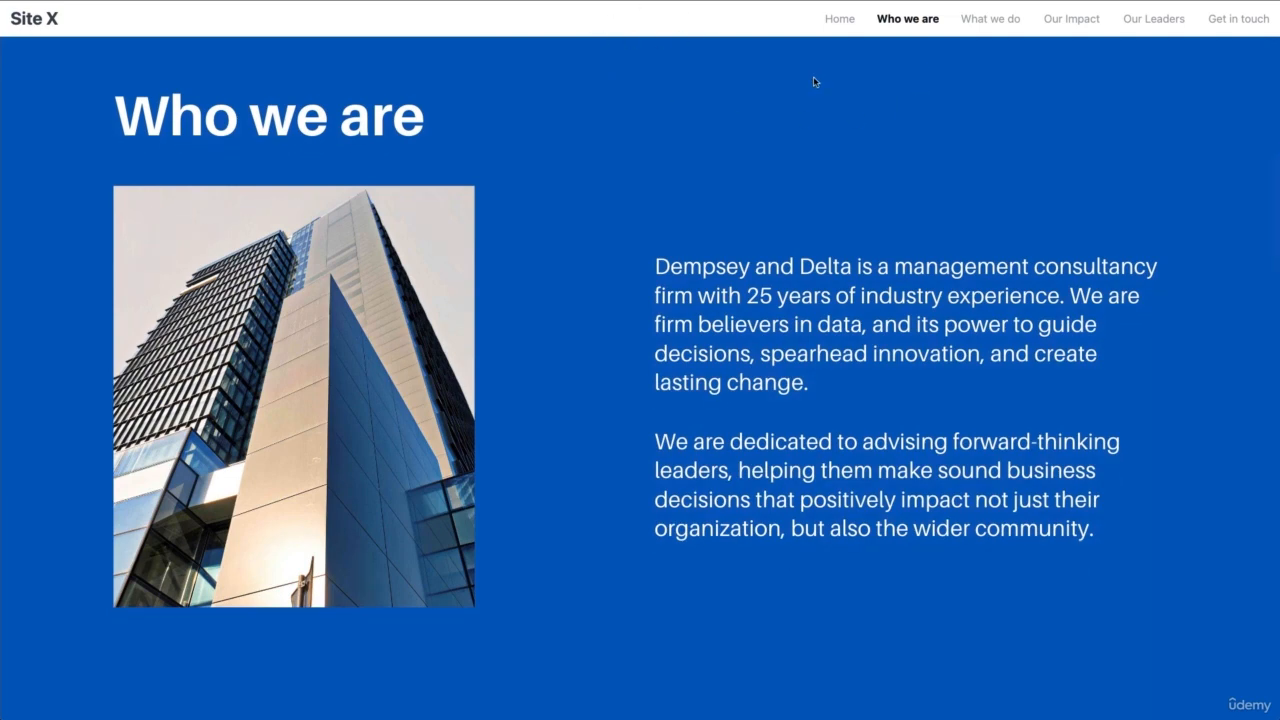
scroll(813, 82, "down", 2)
scroll(1214, 100, "down", 1)
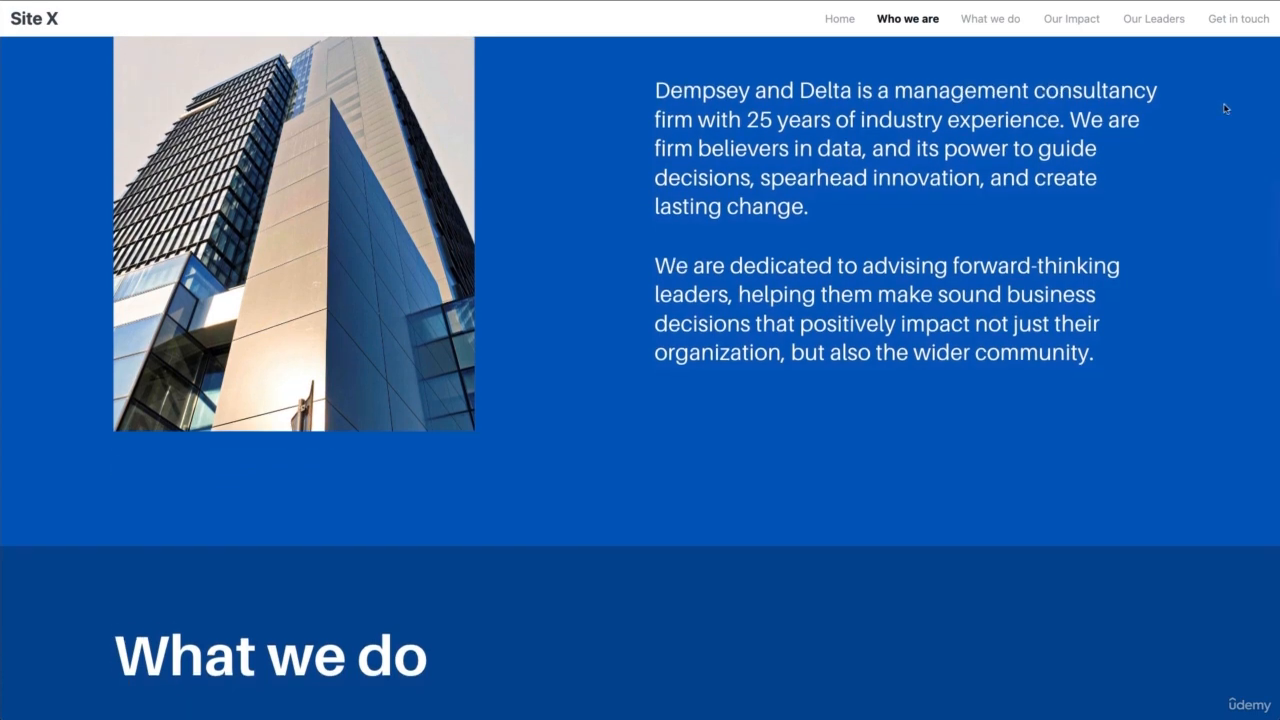
scroll(1226, 97, "down", 8)
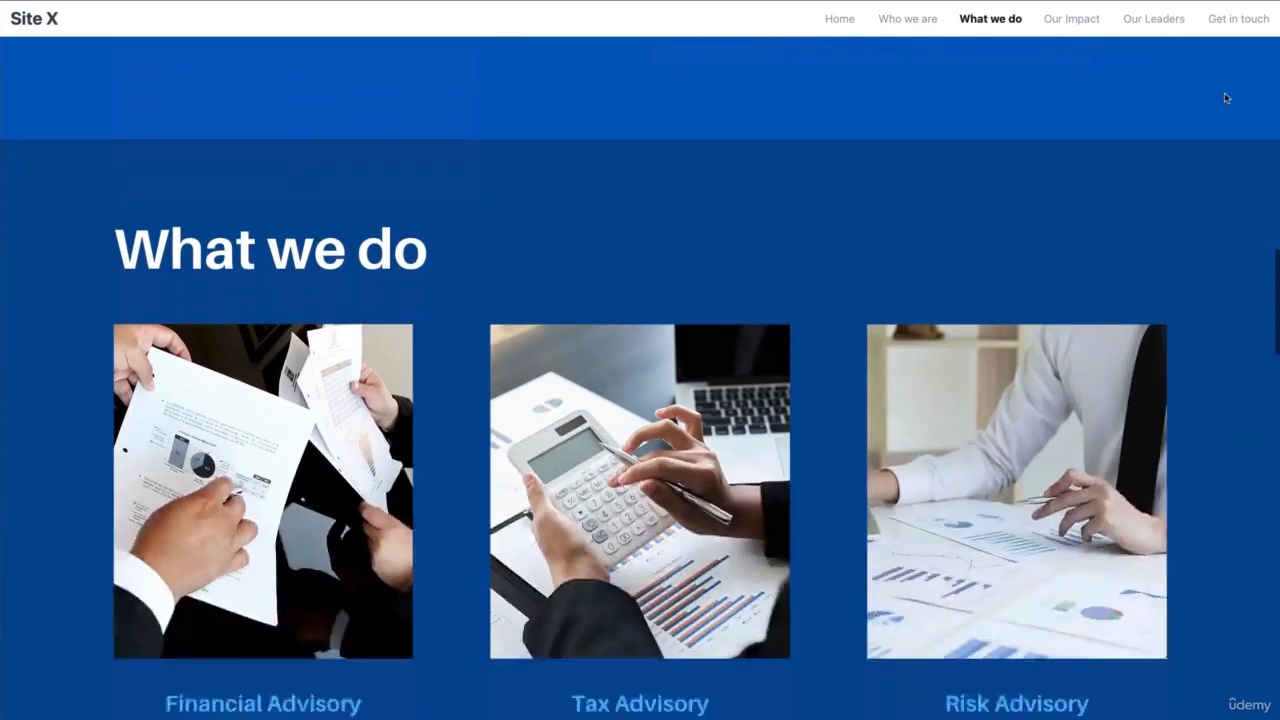
scroll(1226, 97, "down", 1)
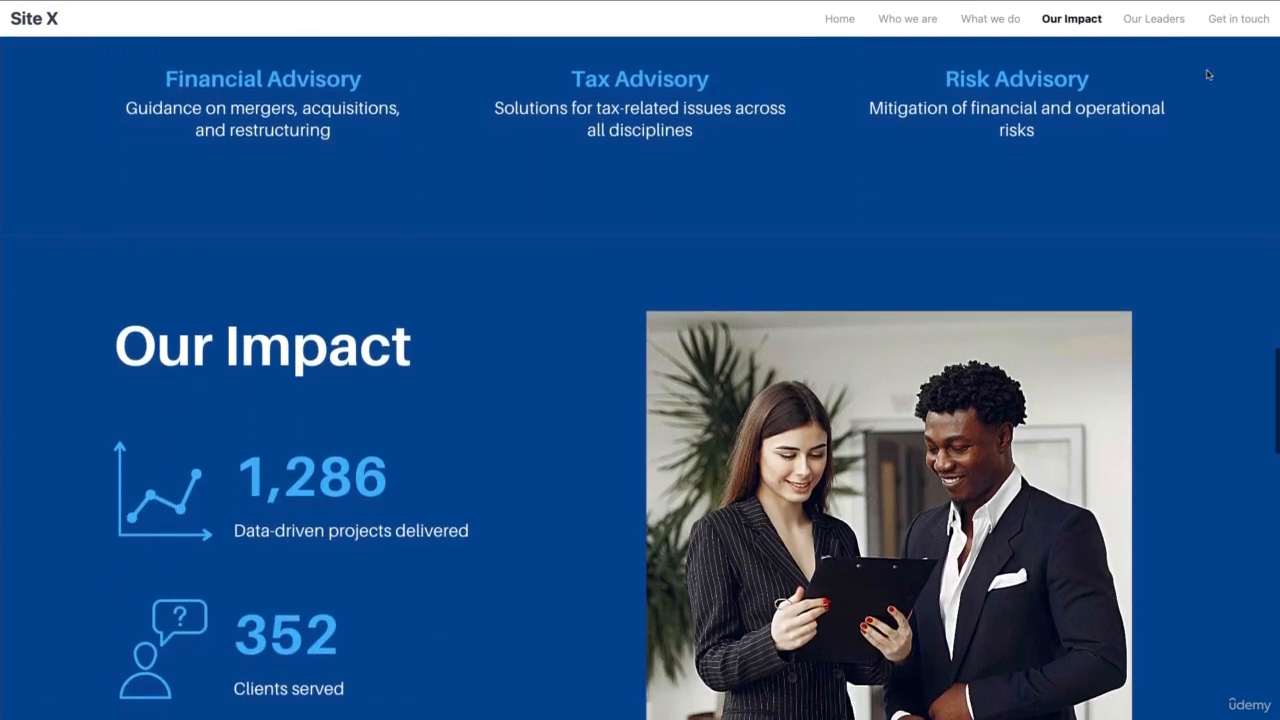
scroll(1205, 49, "down", 1)
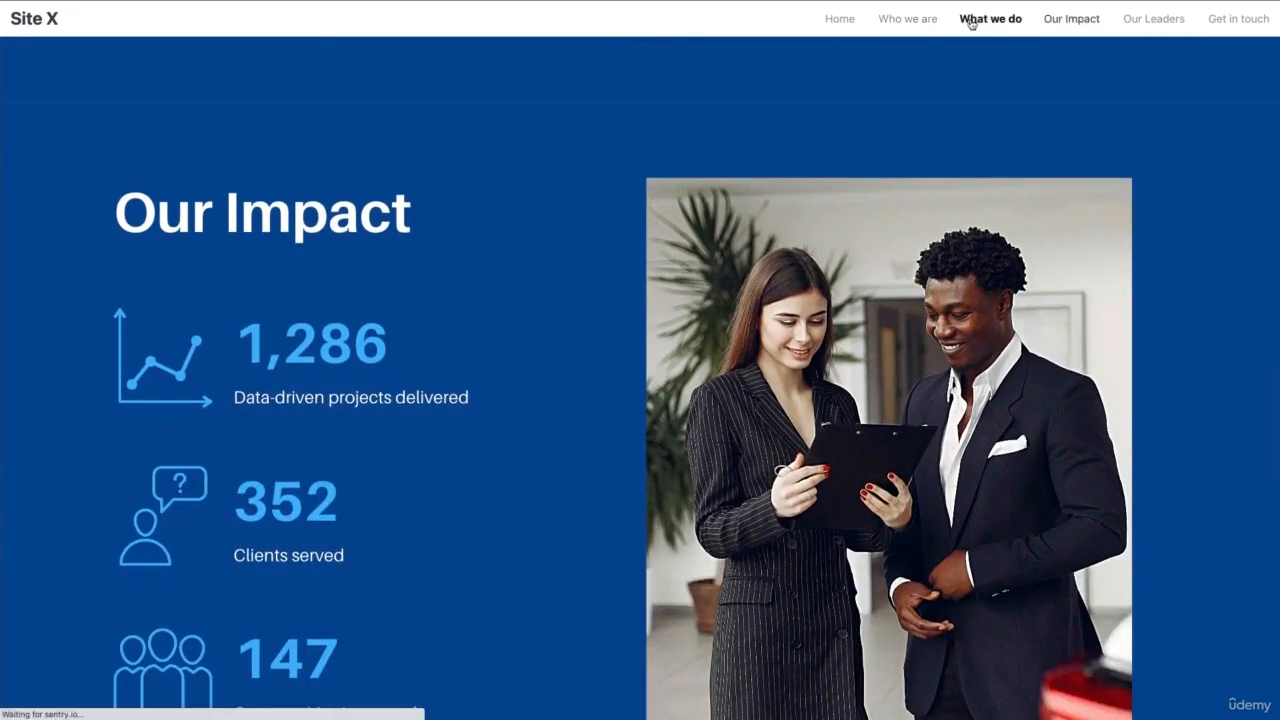
Test the site's navigation links, including What we do, Home, Our Leaders, Our Impact and Get in touch
left_click(968, 18)
left_click(880, 20)
left_click(846, 20)
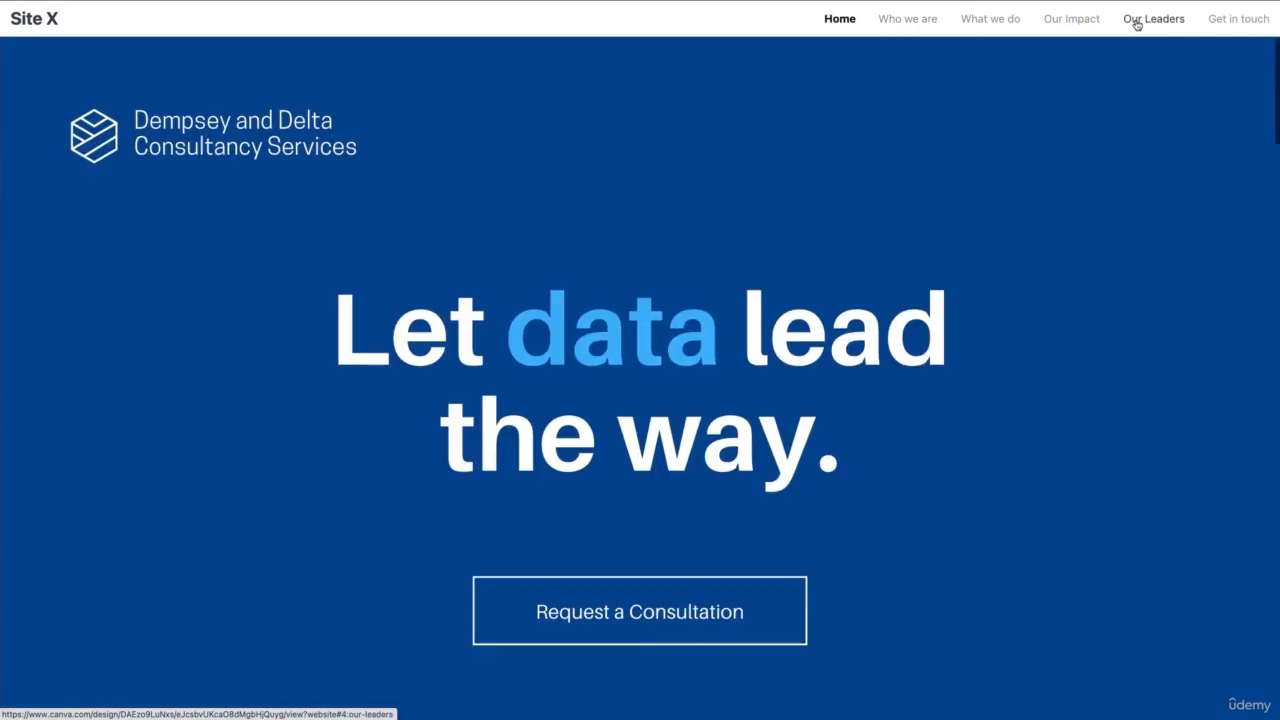
left_click(1138, 20)
left_click(1093, 20)
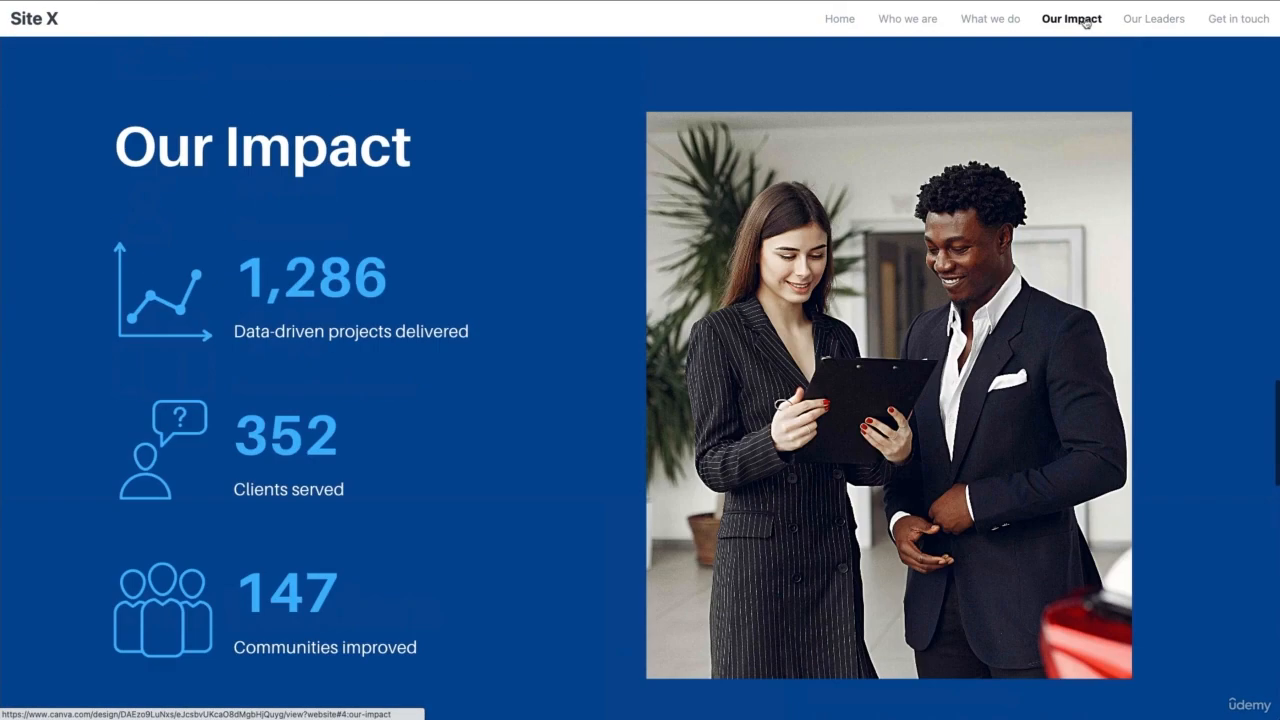
left_click(1243, 22)
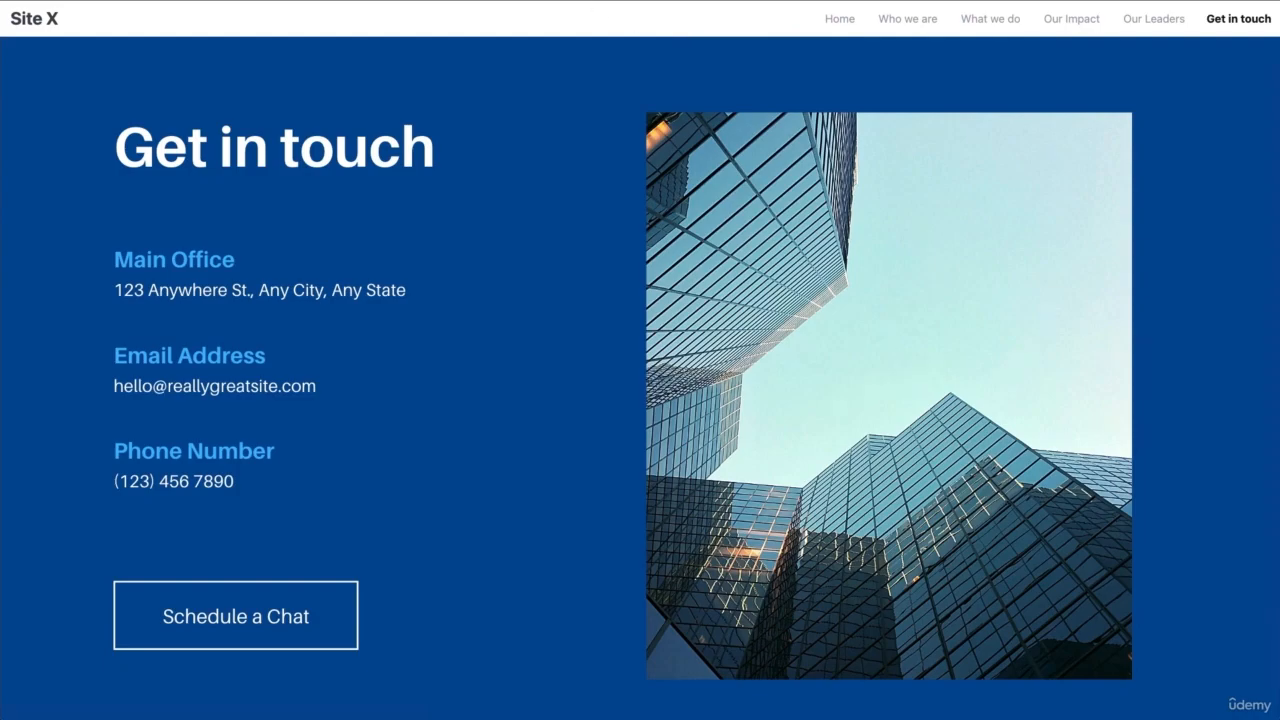
Return to the Canva design editor and select the Home page at the start of the design
key("ctrl+shift+Tab")
scroll(760, 180, "down", 2)
left_click(760, 180)
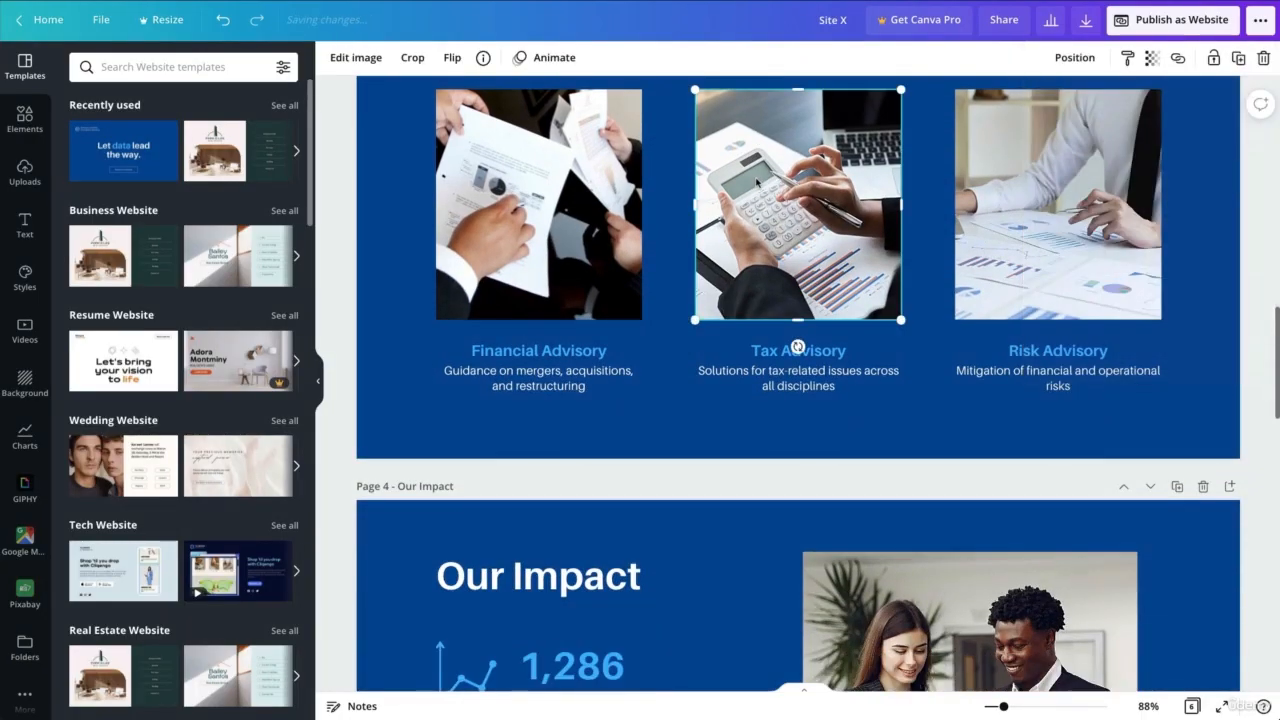
scroll(765, 177, "up", 3)
scroll(765, 177, "up", 10)
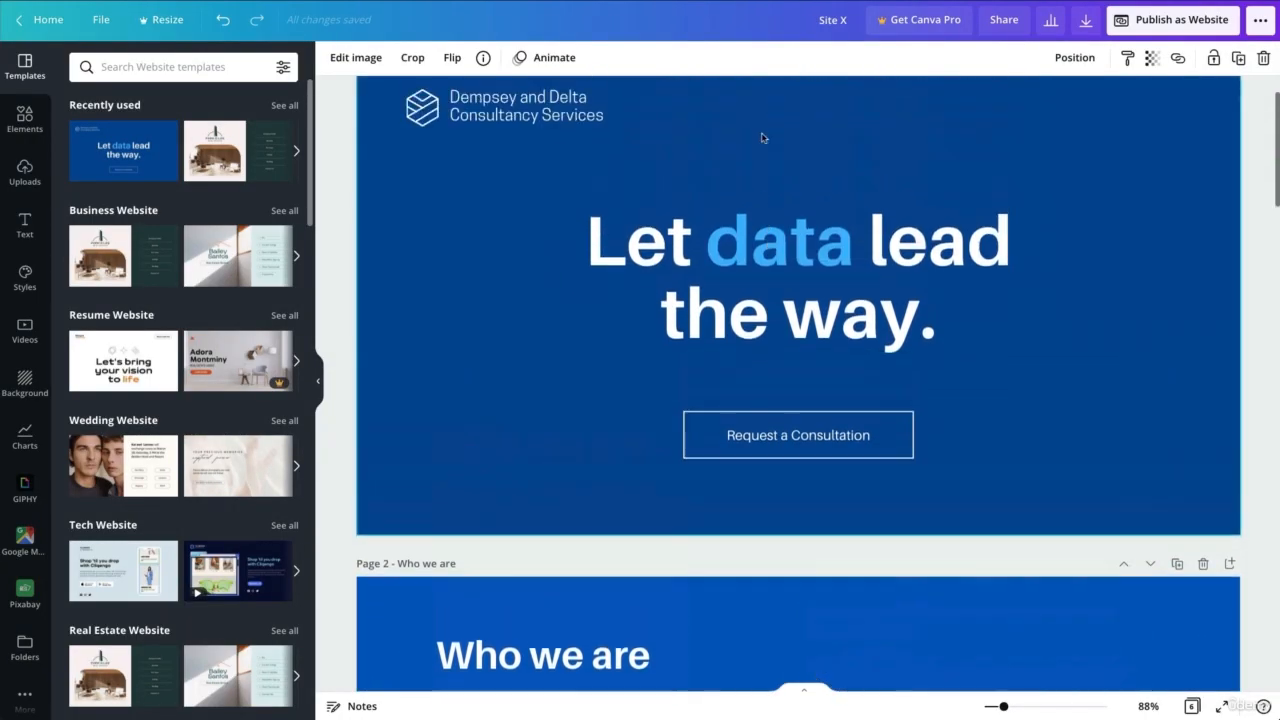
left_click(415, 283)
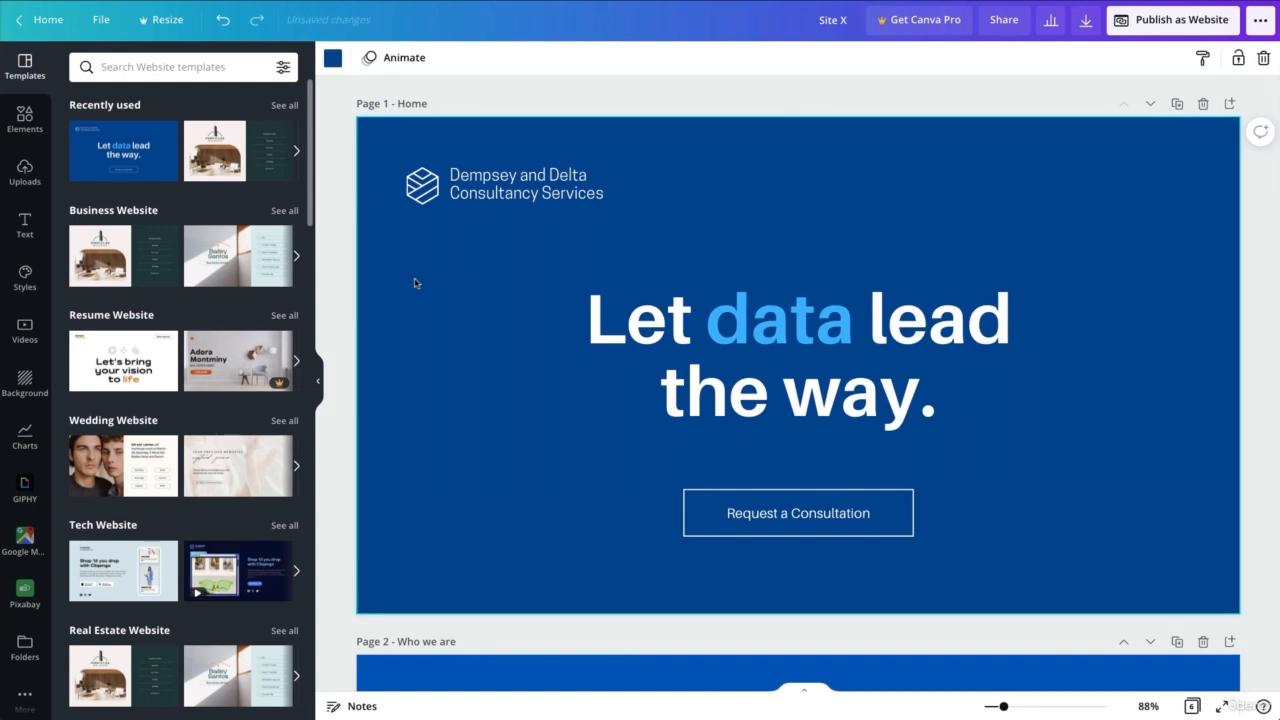
Change the text color of the "Let data lead the way." heading to the near-black photo color #0f0c0a
left_click(805, 294)
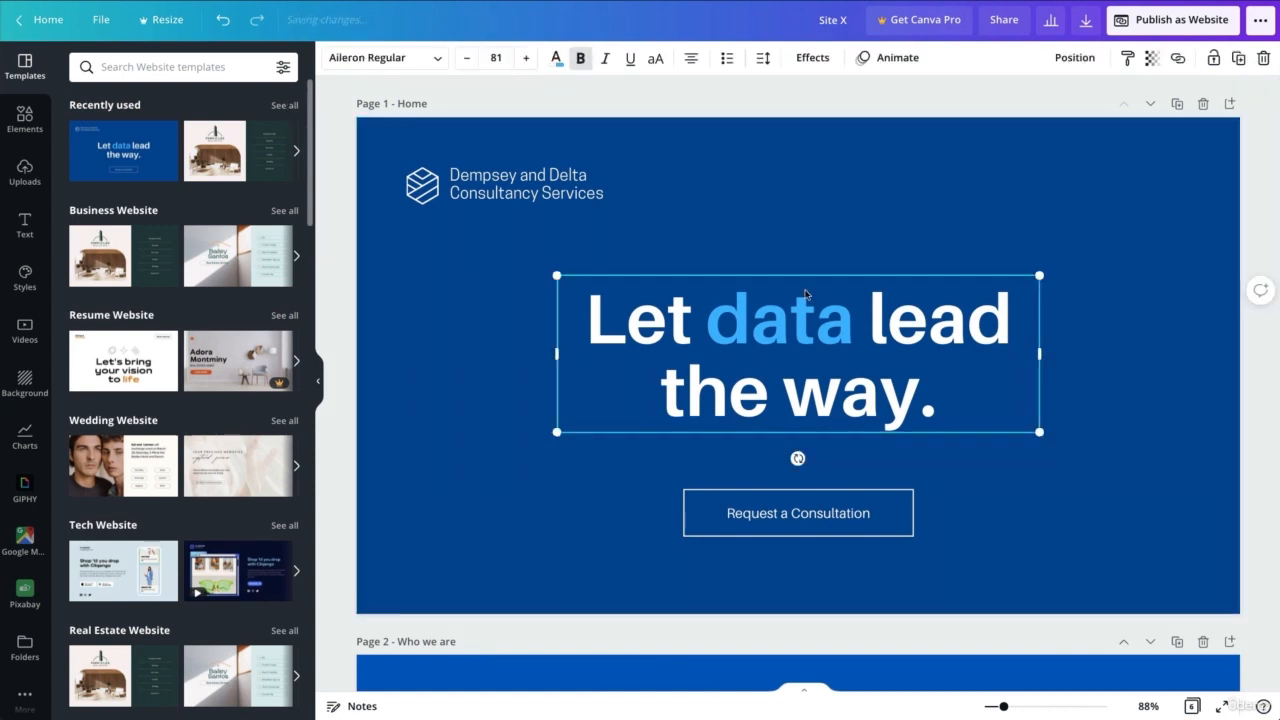
left_click(560, 58)
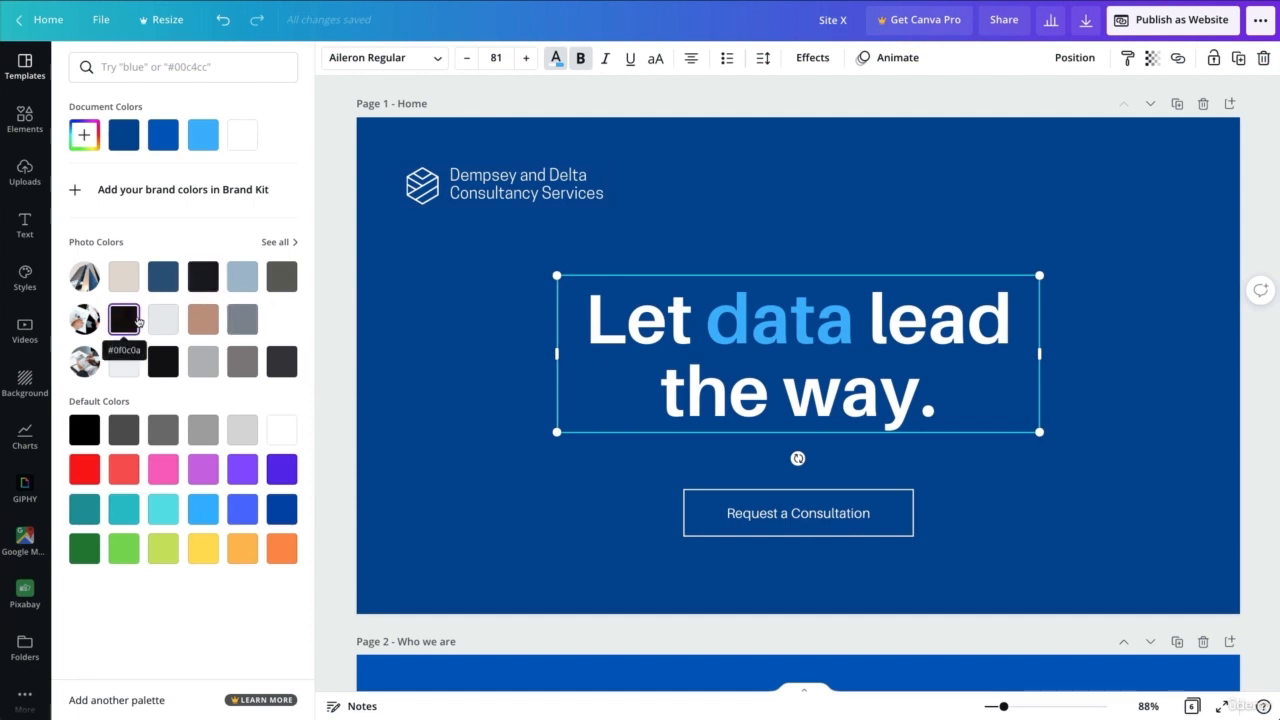
left_click(124, 319)
Recolor only the word "data" in the heading with the dark blue document color, then deselect everything
left_click(813, 338)
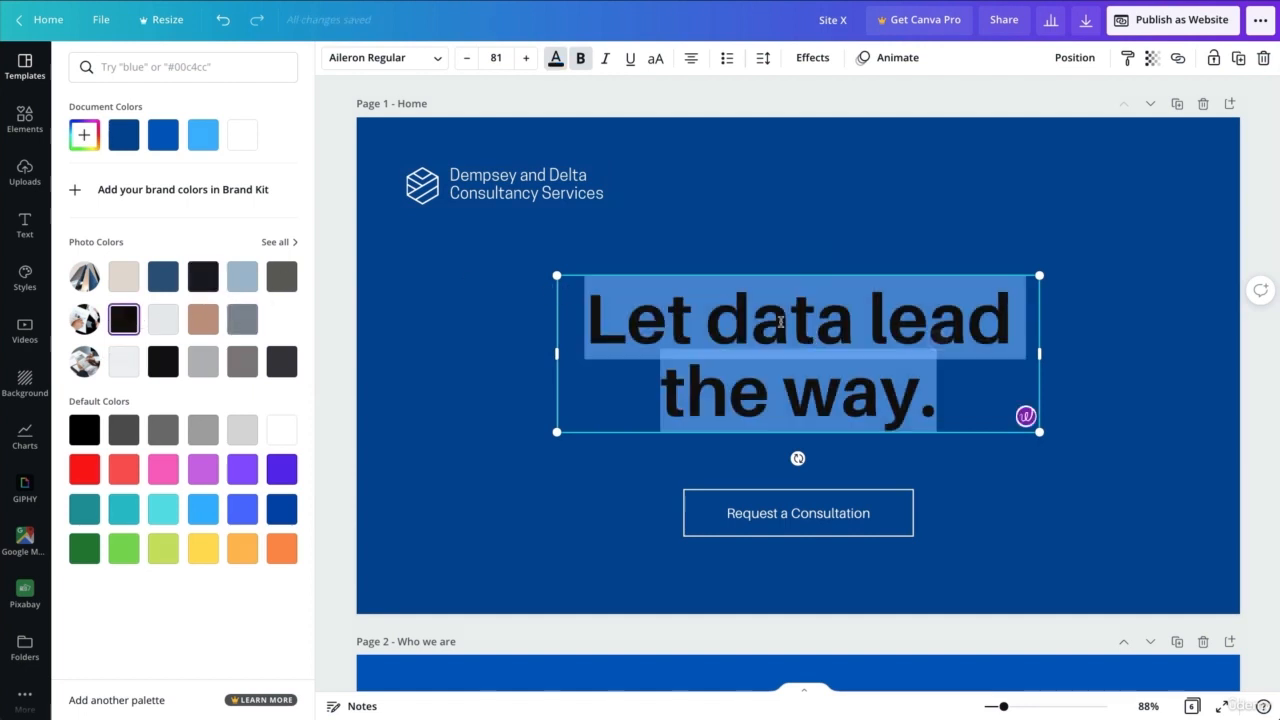
double_click(783, 323)
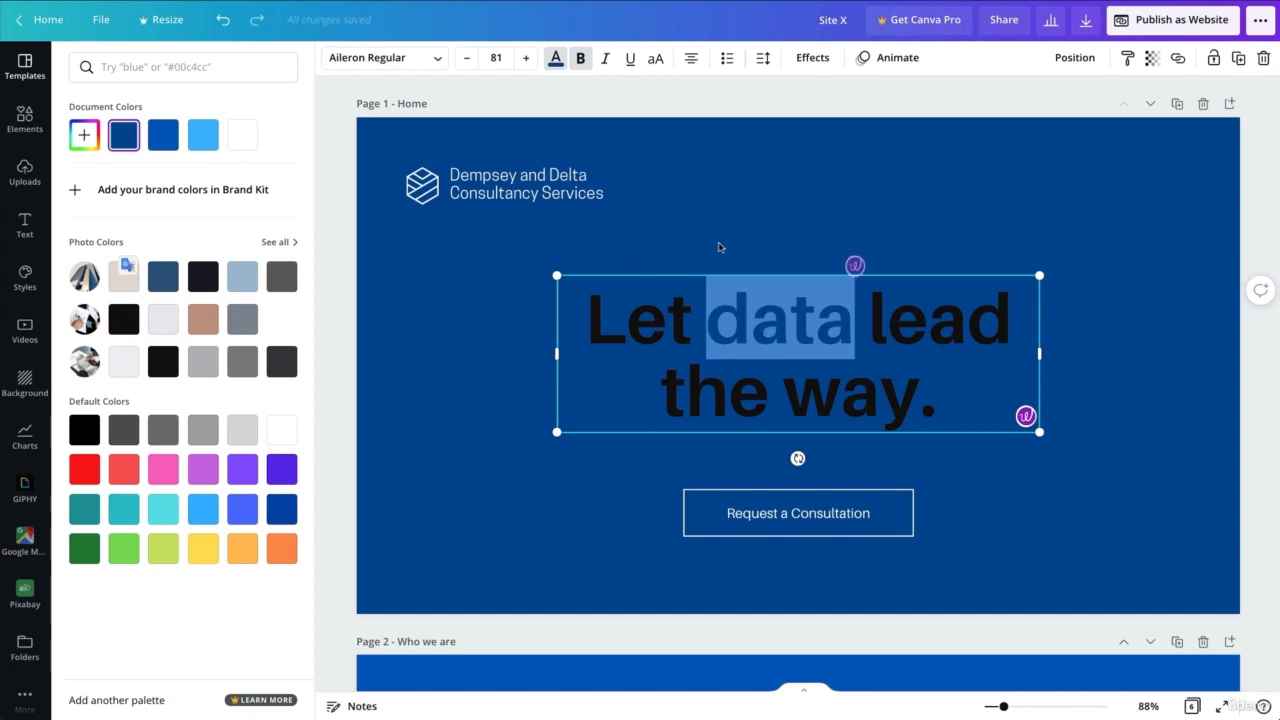
left_click(520, 188)
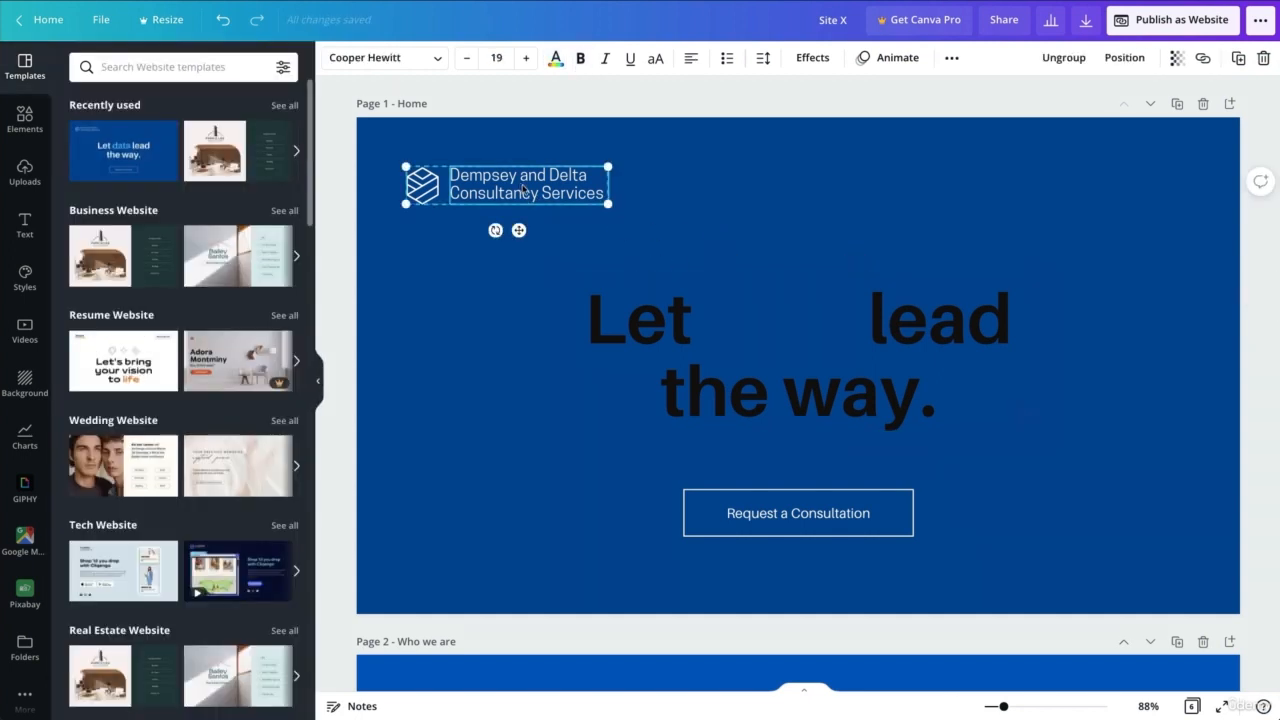
left_click(523, 188)
left_click(502, 160)
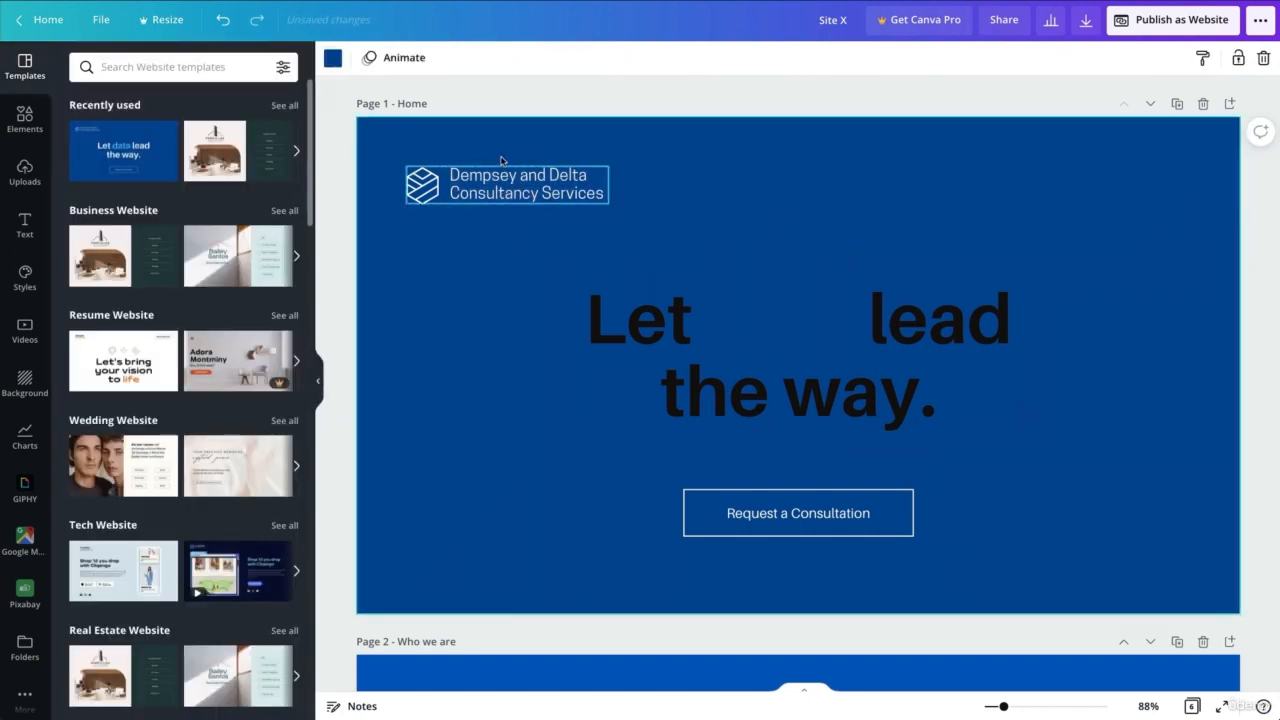
Change both the border and the text of the "Request a Consultation" button to the black document color
left_click(807, 520)
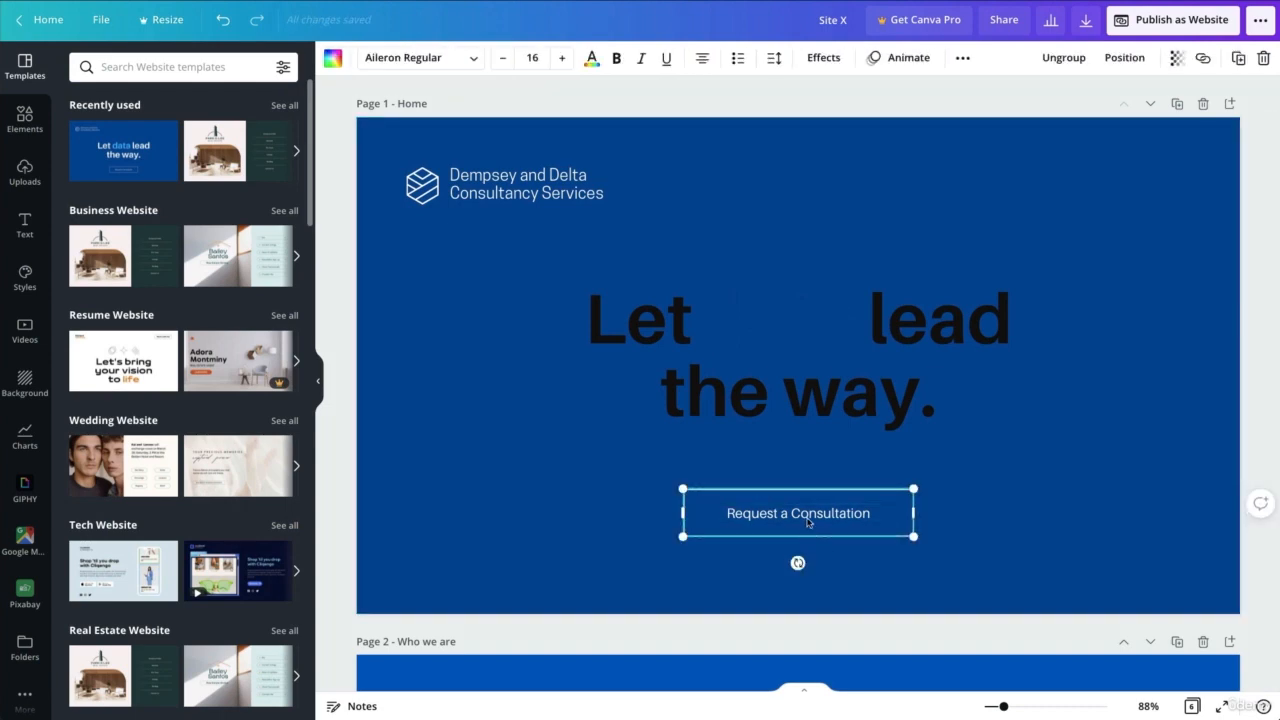
left_click(333, 58)
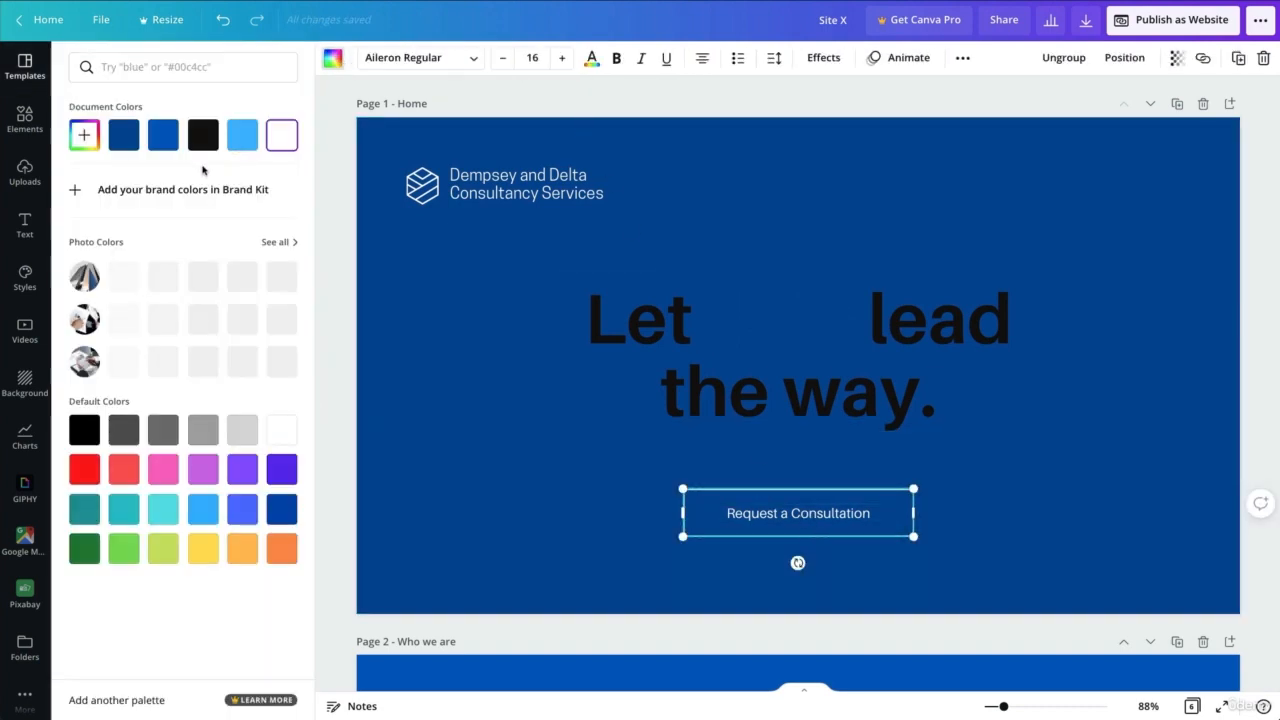
left_click(205, 135)
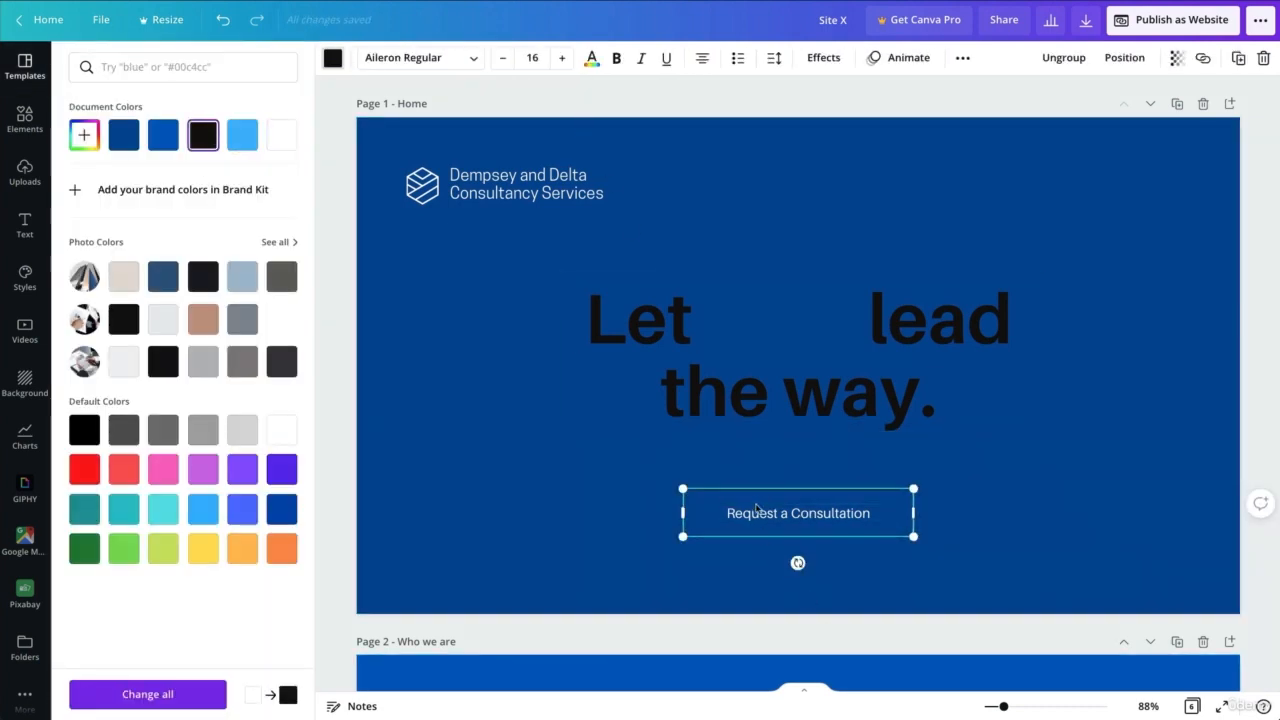
left_click(757, 510)
left_click(757, 510)
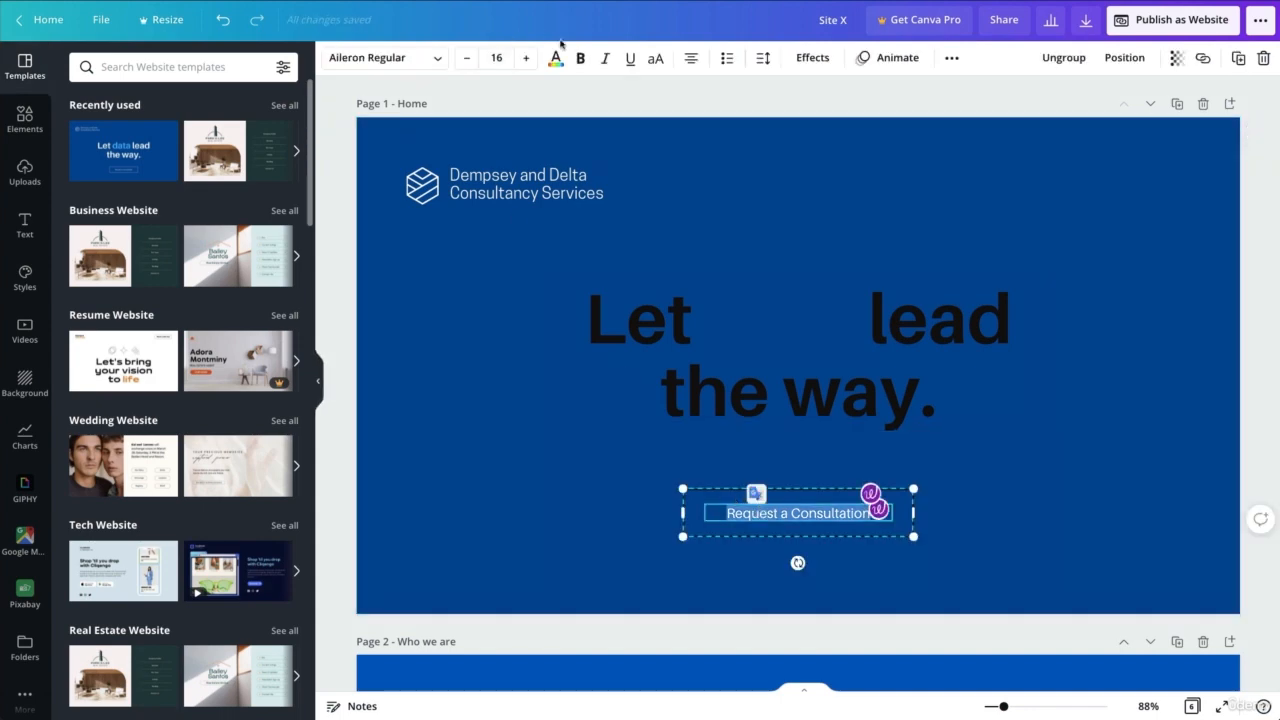
left_click(556, 58)
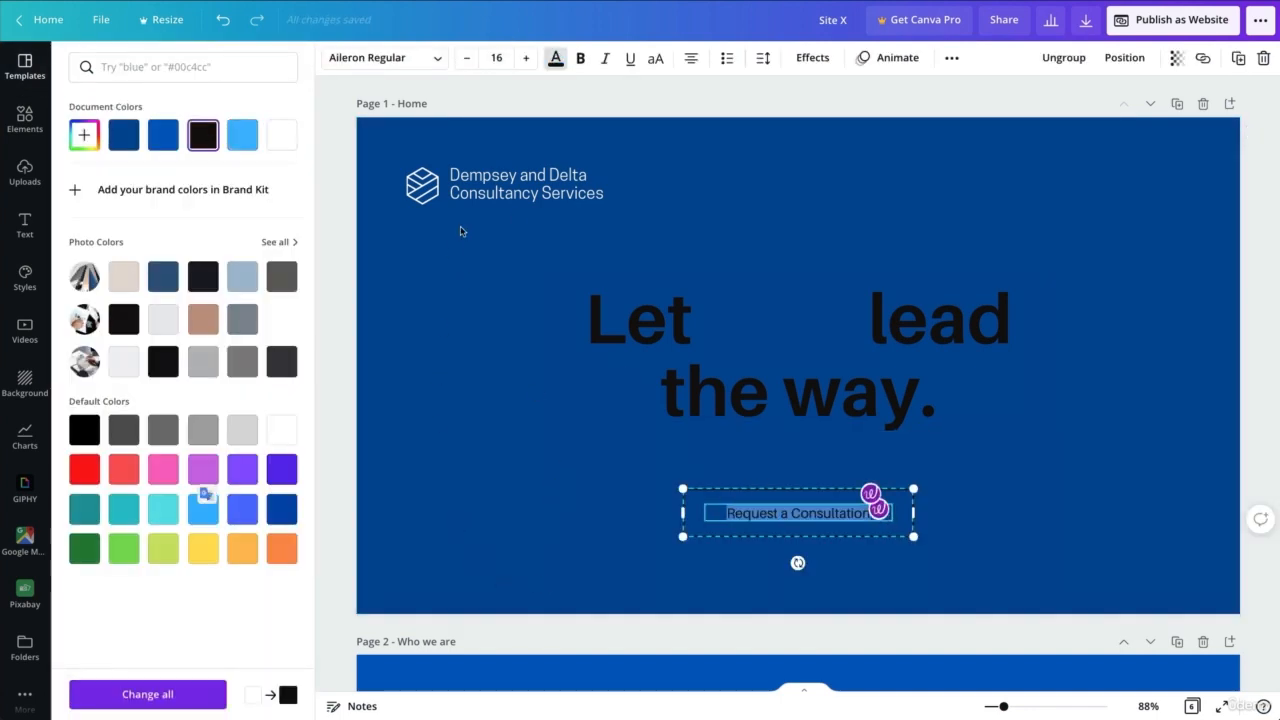
Change the "Dempsey and Delta Consultancy Services" logo text to the black document color
left_click(520, 184)
left_click(520, 184)
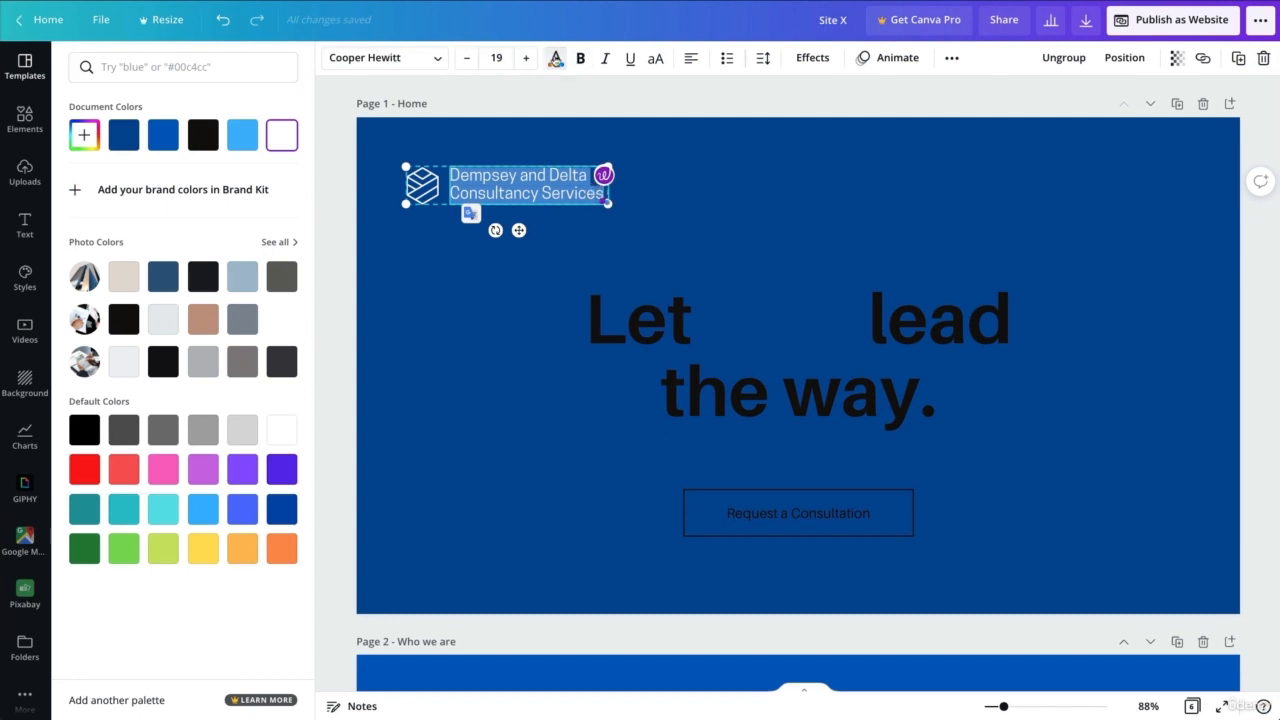
left_click(557, 60)
left_click(556, 58)
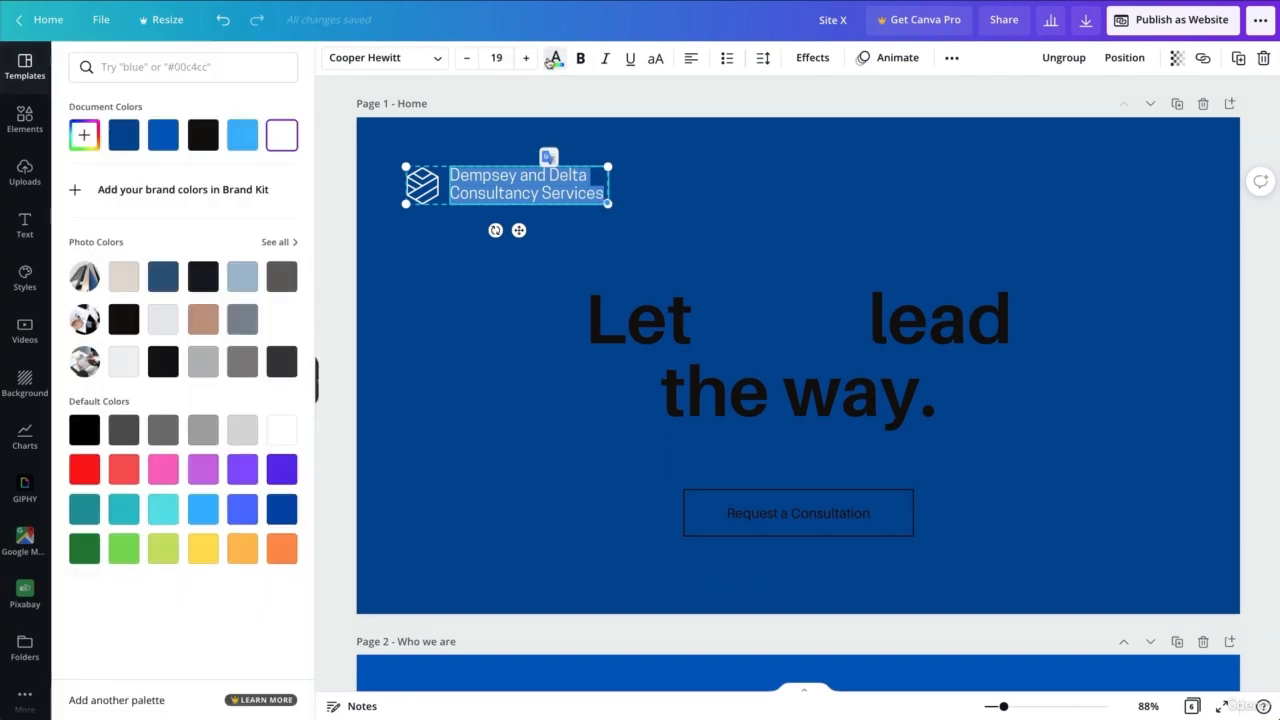
left_click(203, 134)
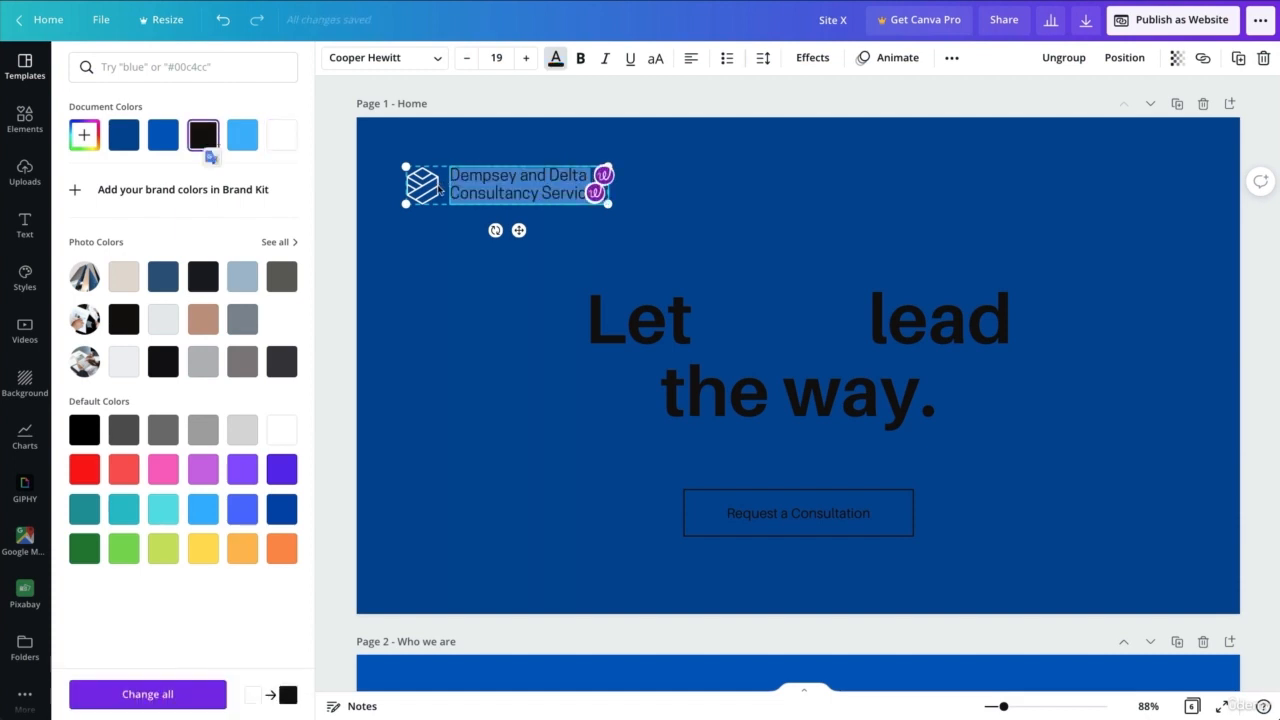
Delete the striped hexagon icon beside the company name on the Home page and move the name text slightly to the left
left_click(432, 184)
left_click(434, 185)
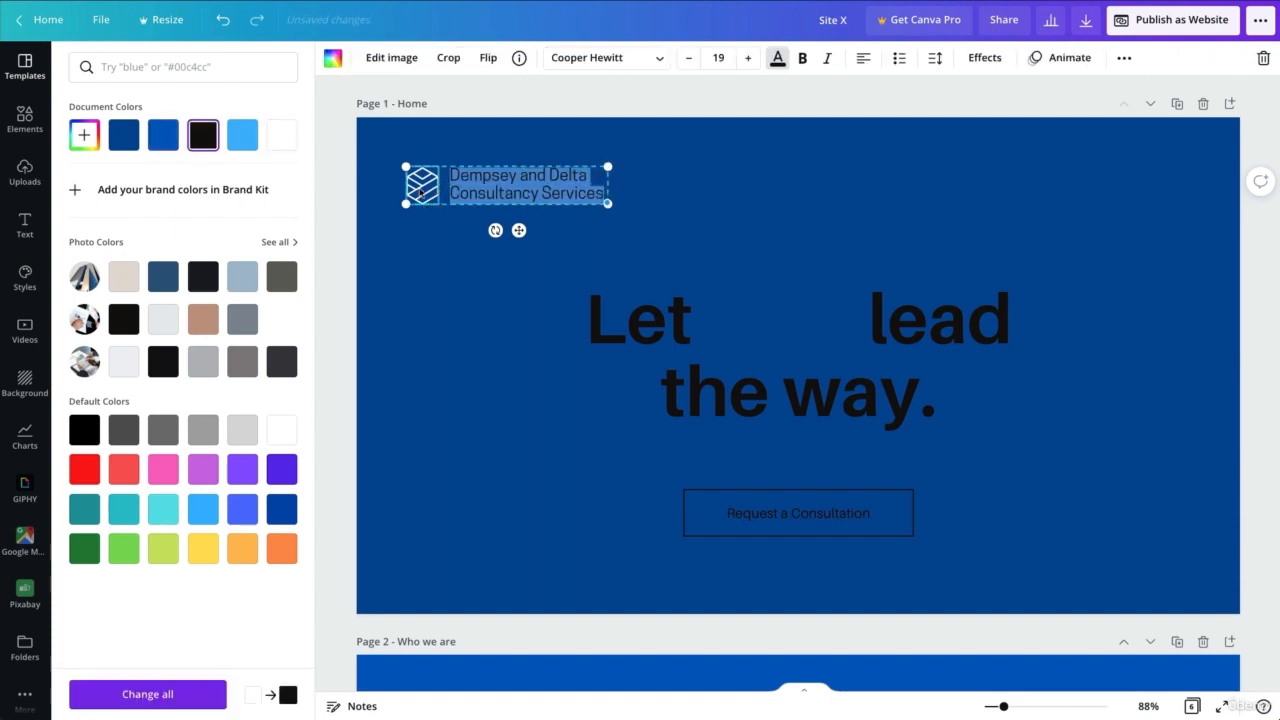
double_click(420, 188)
left_click(422, 57)
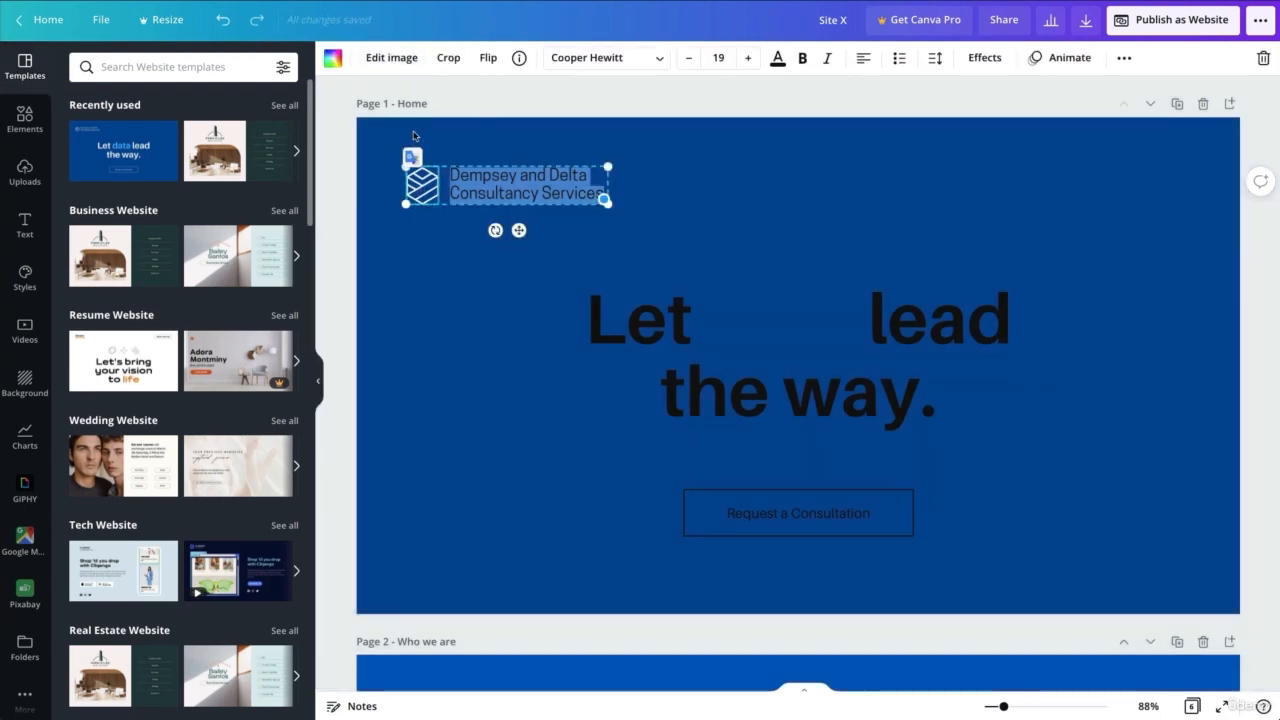
double_click(428, 192)
key("Delete")
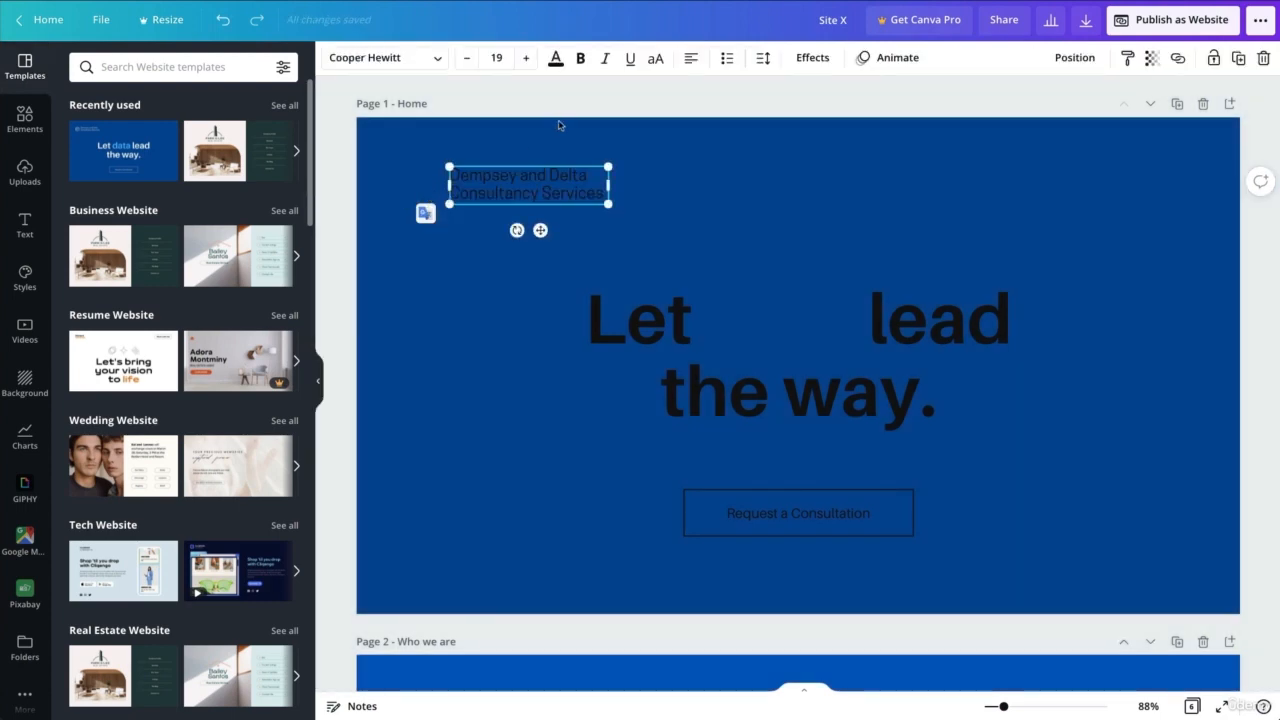
left_click(557, 123)
left_click_drag(570, 180, 540, 181)
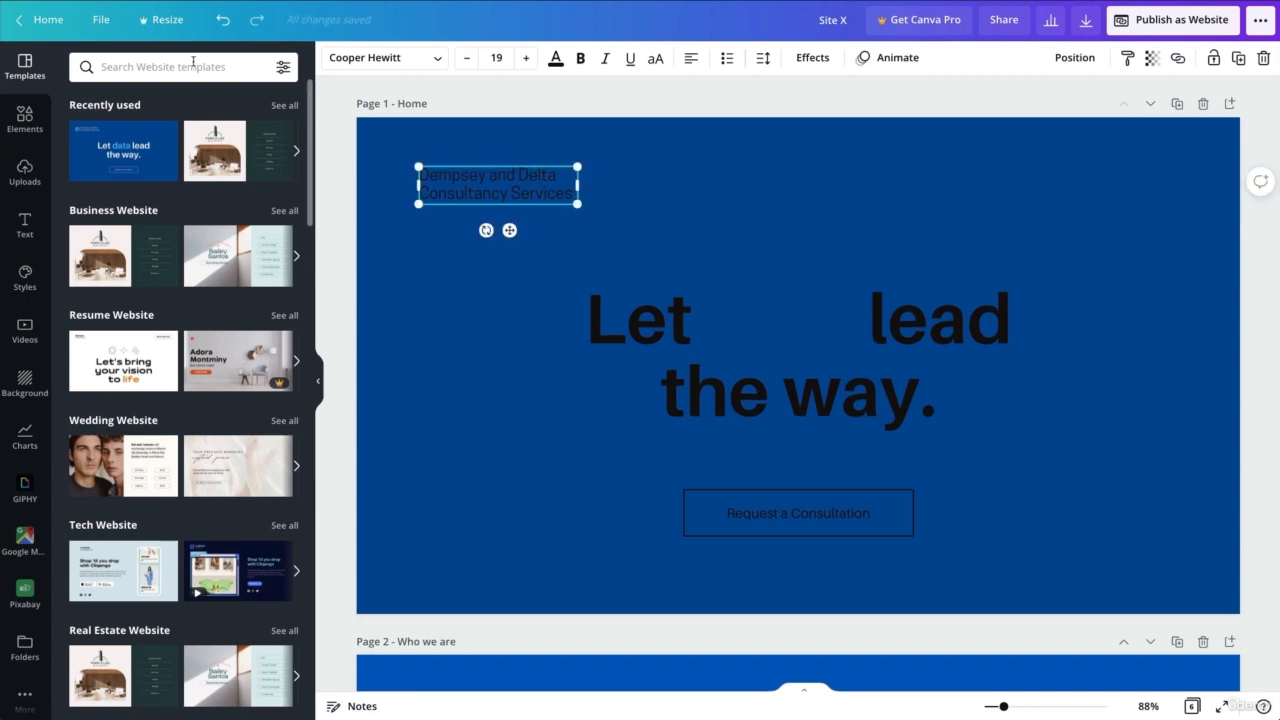
Search the elements for "line" and place a plain line as a short vertical bar just left of the company name
left_click(193, 63)
type("line")
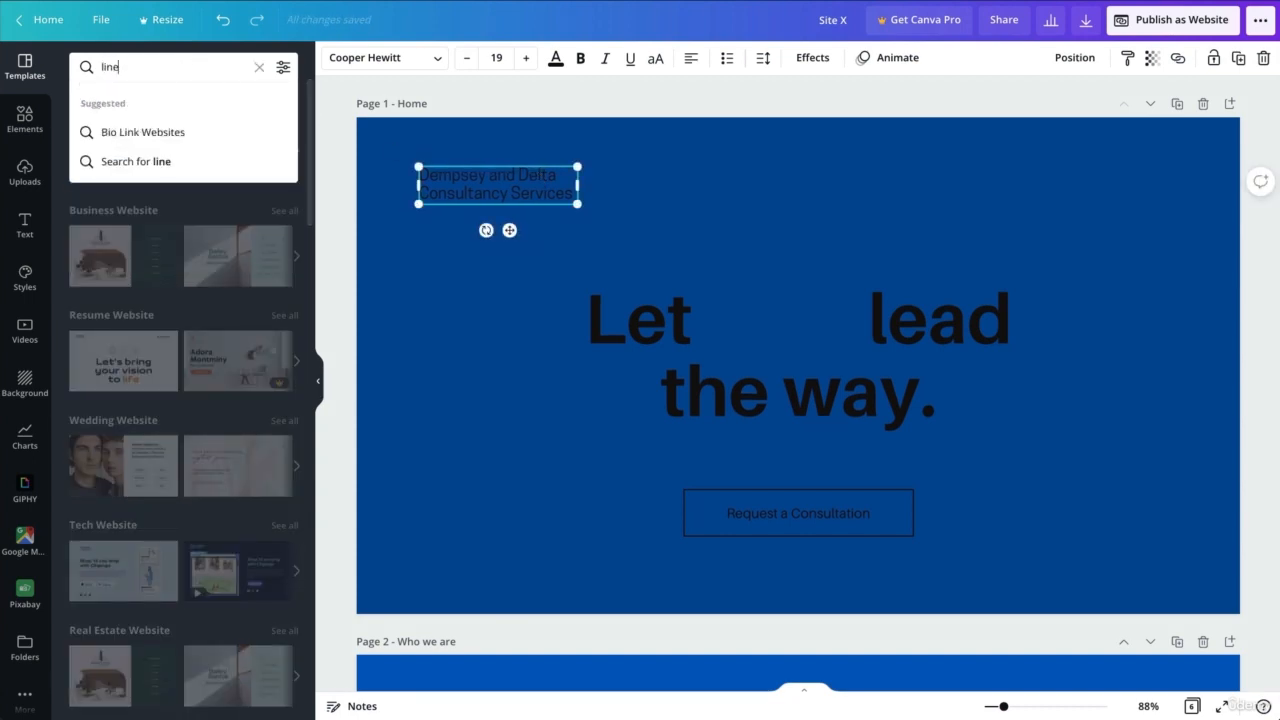
left_click(25, 120)
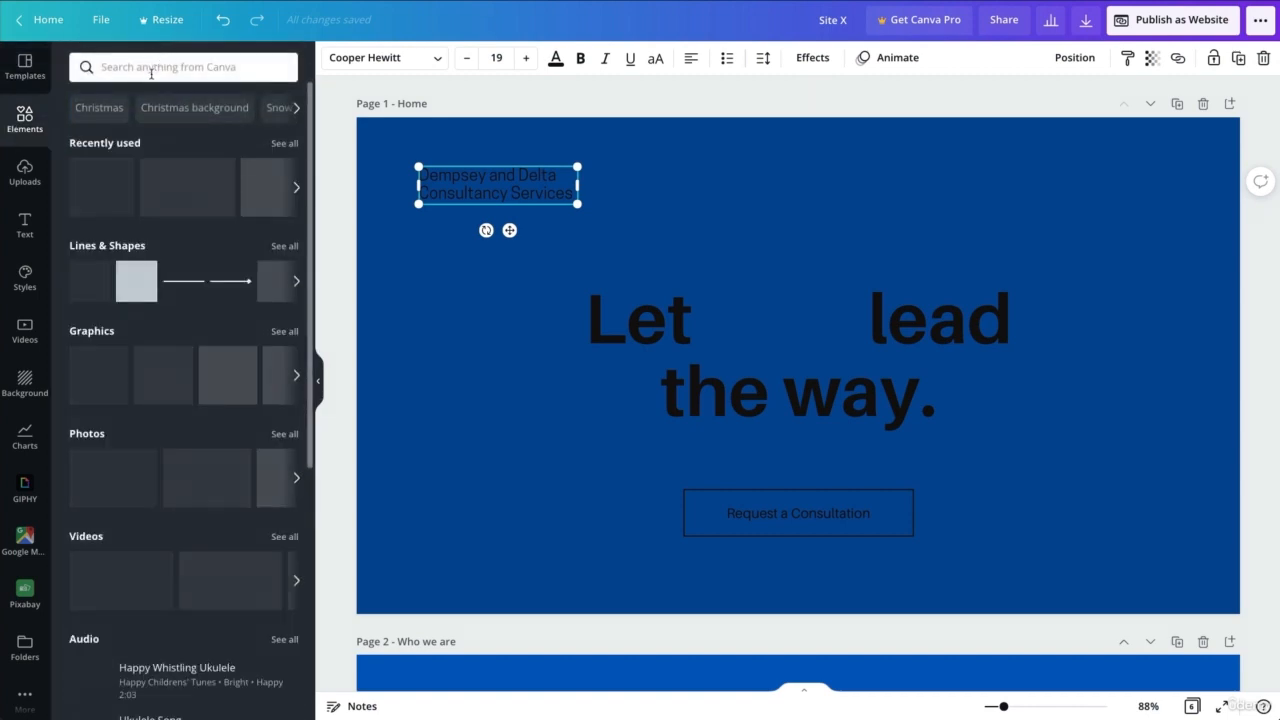
left_click(151, 67)
type("line")
key("Return")
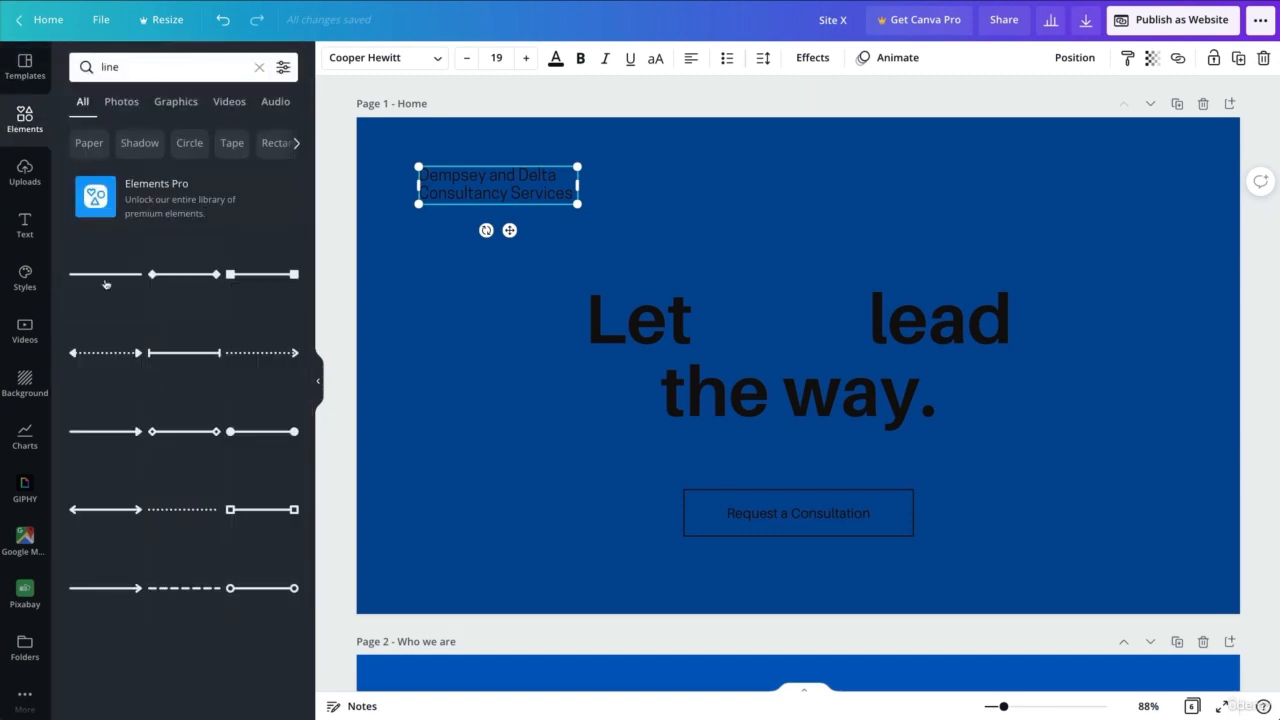
left_click_drag(105, 284, 440, 246)
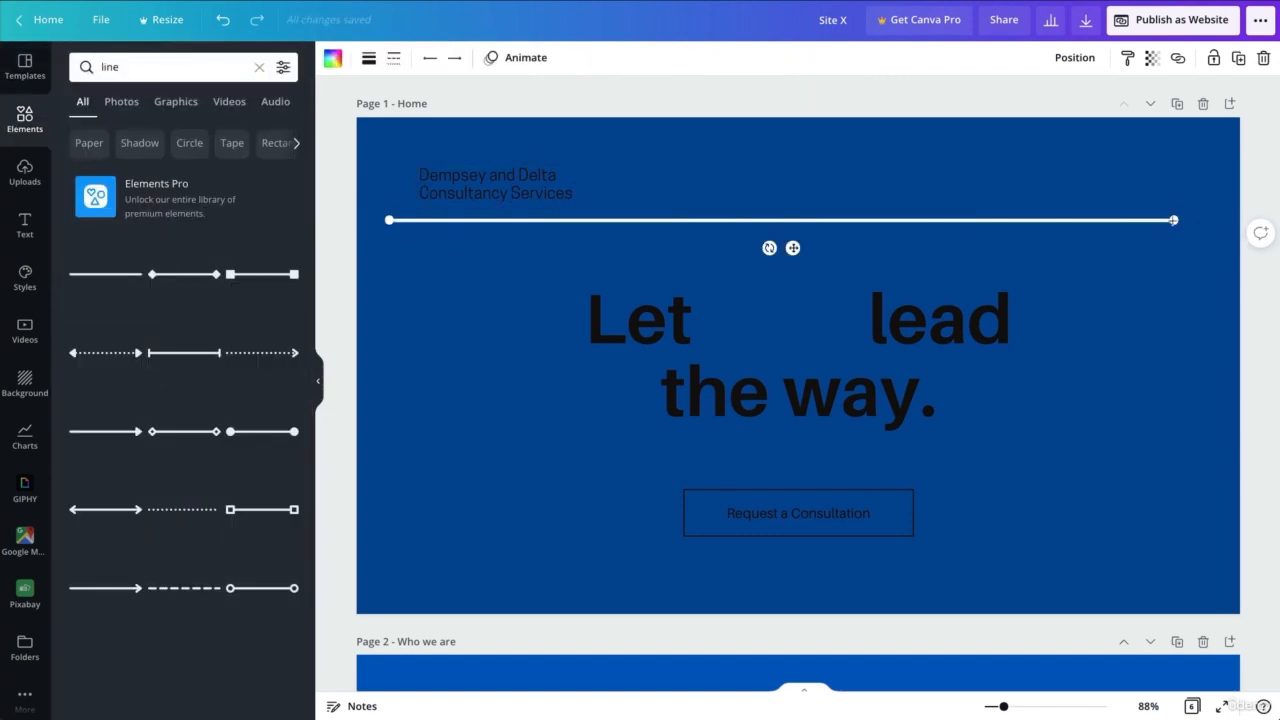
mouse_move(1174, 220)
left_mouse_down()
mouse_move(366, 240)
mouse_move(405, 195)
mouse_move(389, 180)
mouse_move(405, 197)
mouse_move(409, 182)
mouse_move(408, 204)
left_mouse_up()
Color the vertical bar with the black document color and set the Home page background to the white document color
left_click(334, 58)
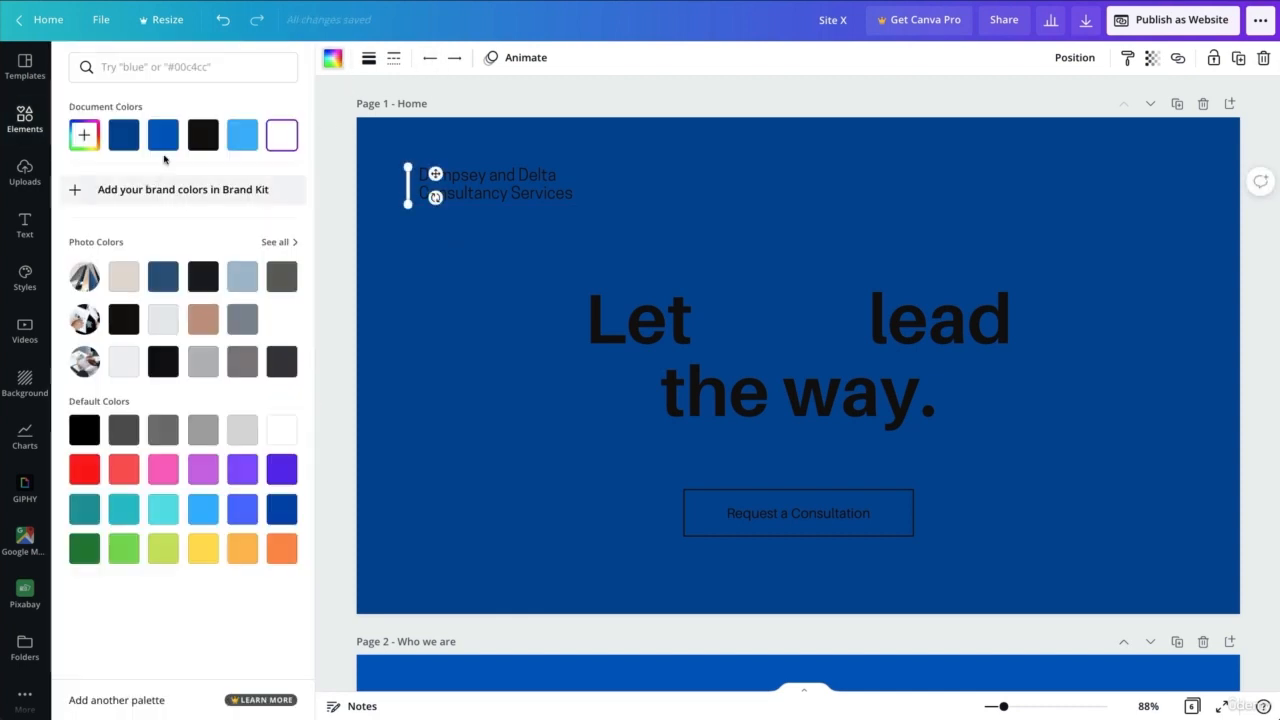
left_click(203, 134)
key("Escape")
left_click(657, 133)
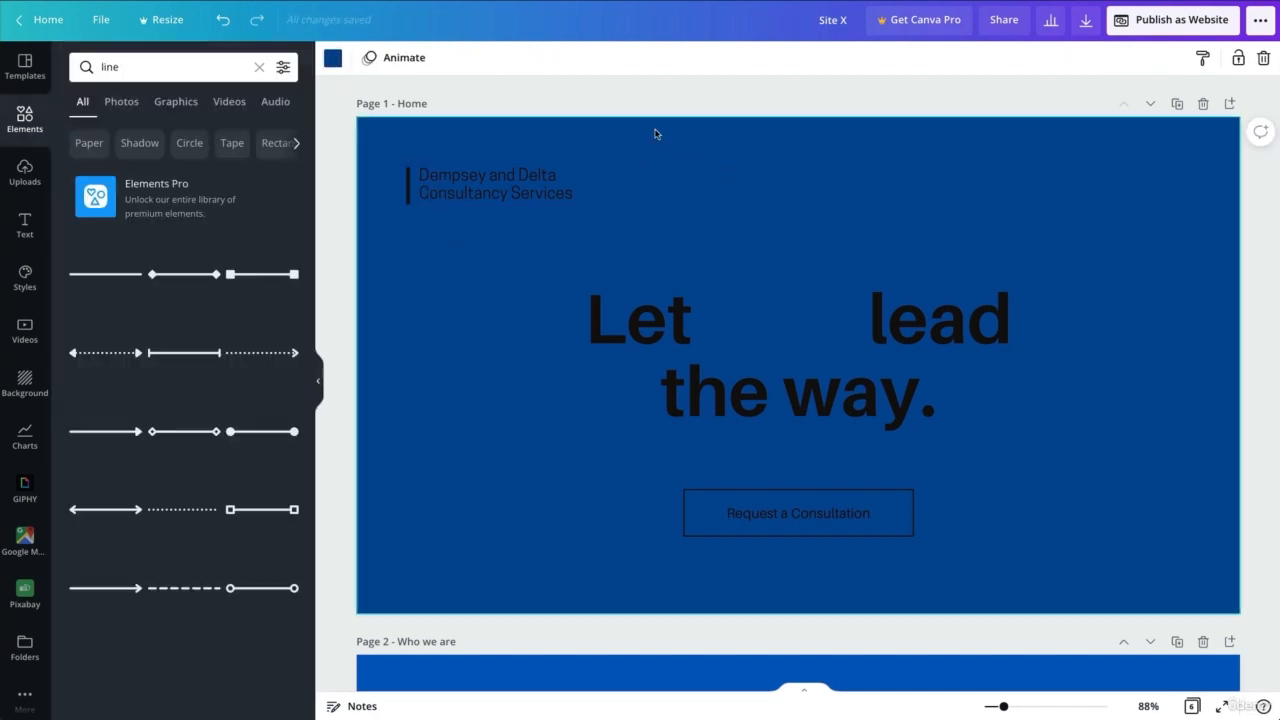
left_click(333, 58)
left_click(283, 137)
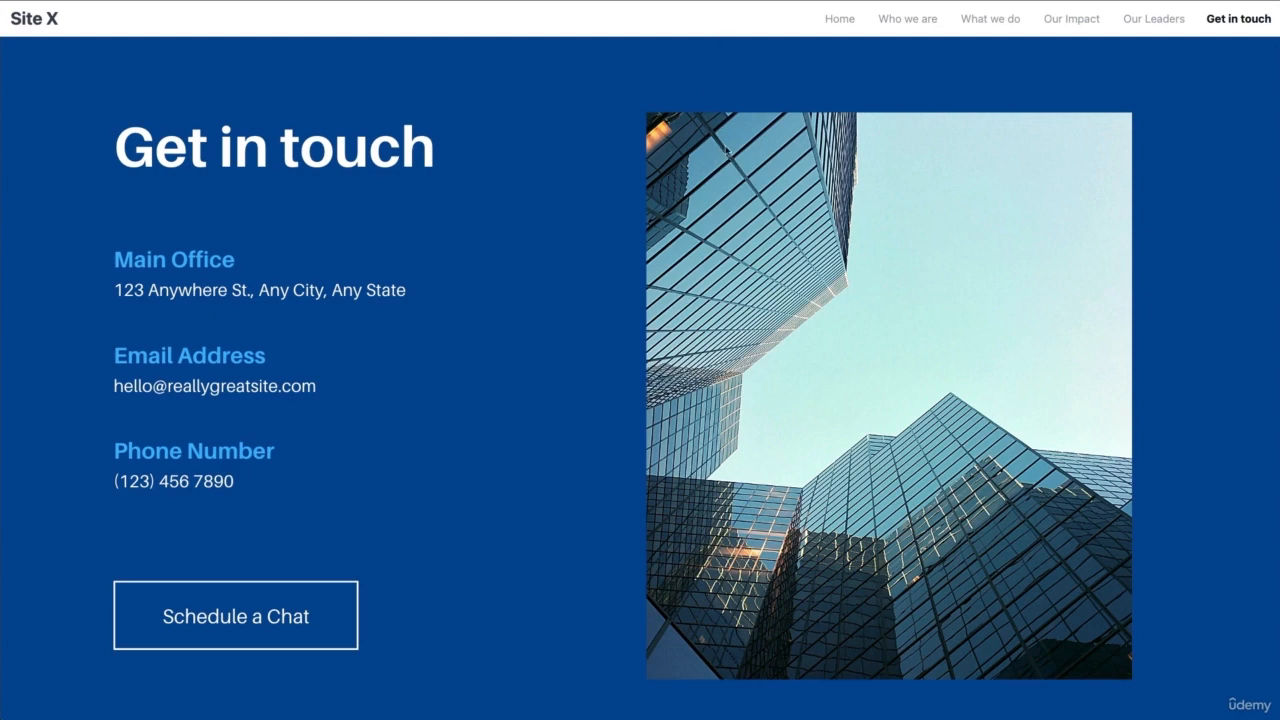
Open the website in the Standard web style and review the Home section and the sections below it
left_click(839, 19)
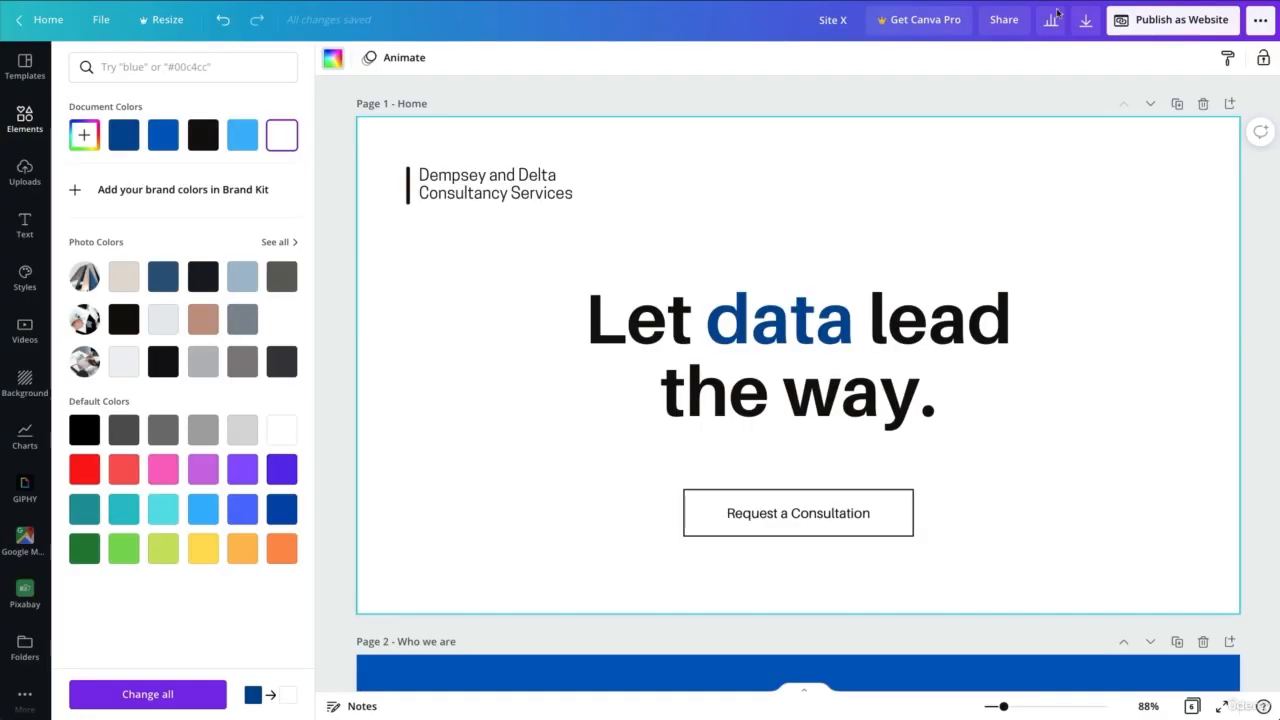
left_click(1160, 28)
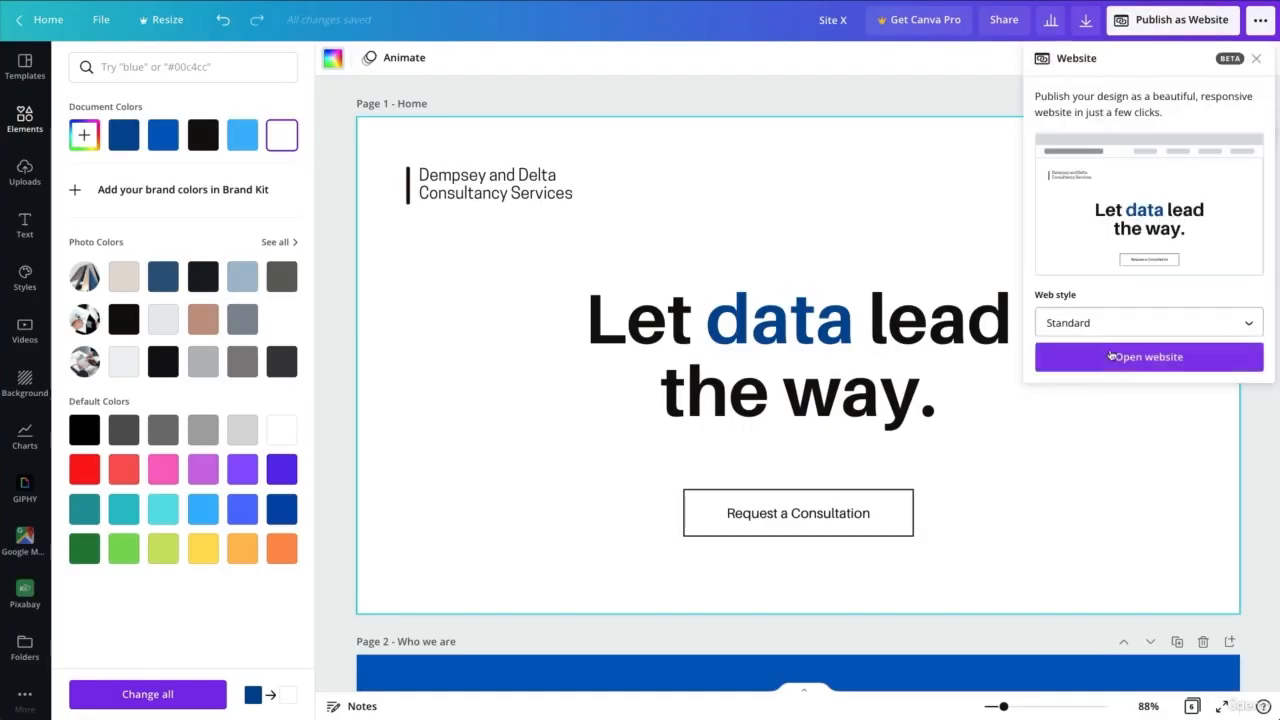
left_click(1118, 358)
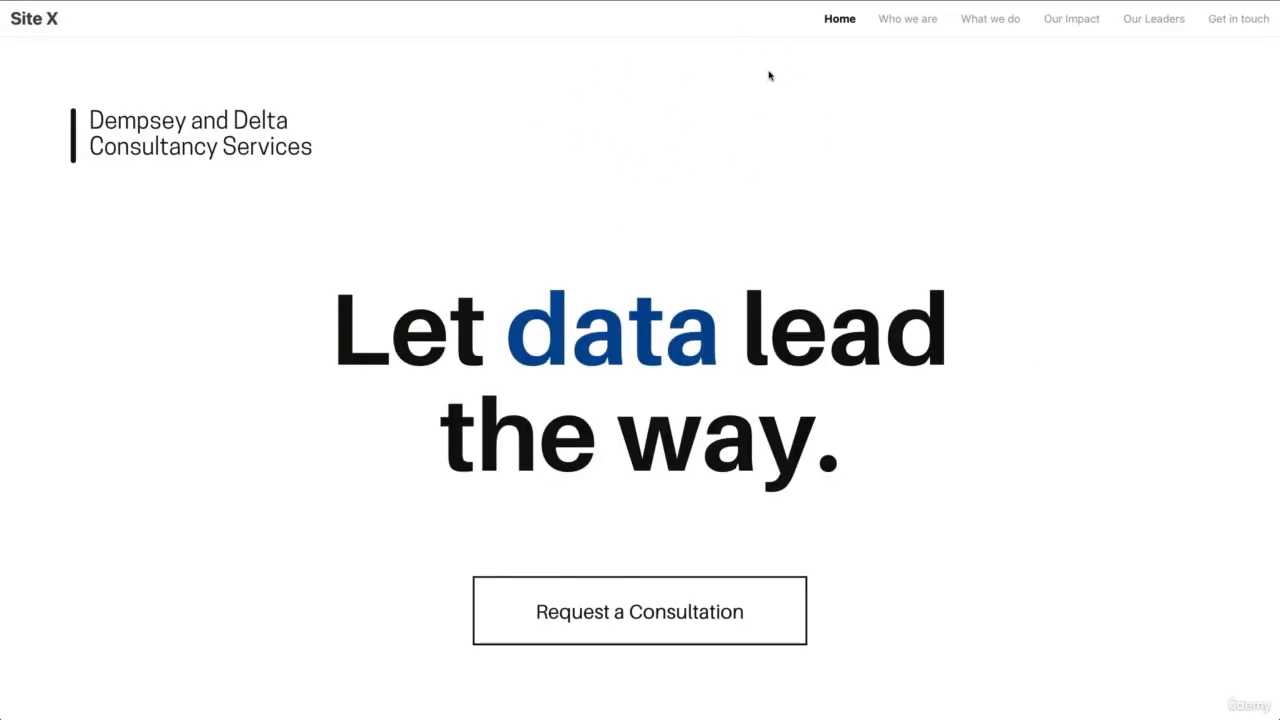
scroll(1083, 163, "down", 5)
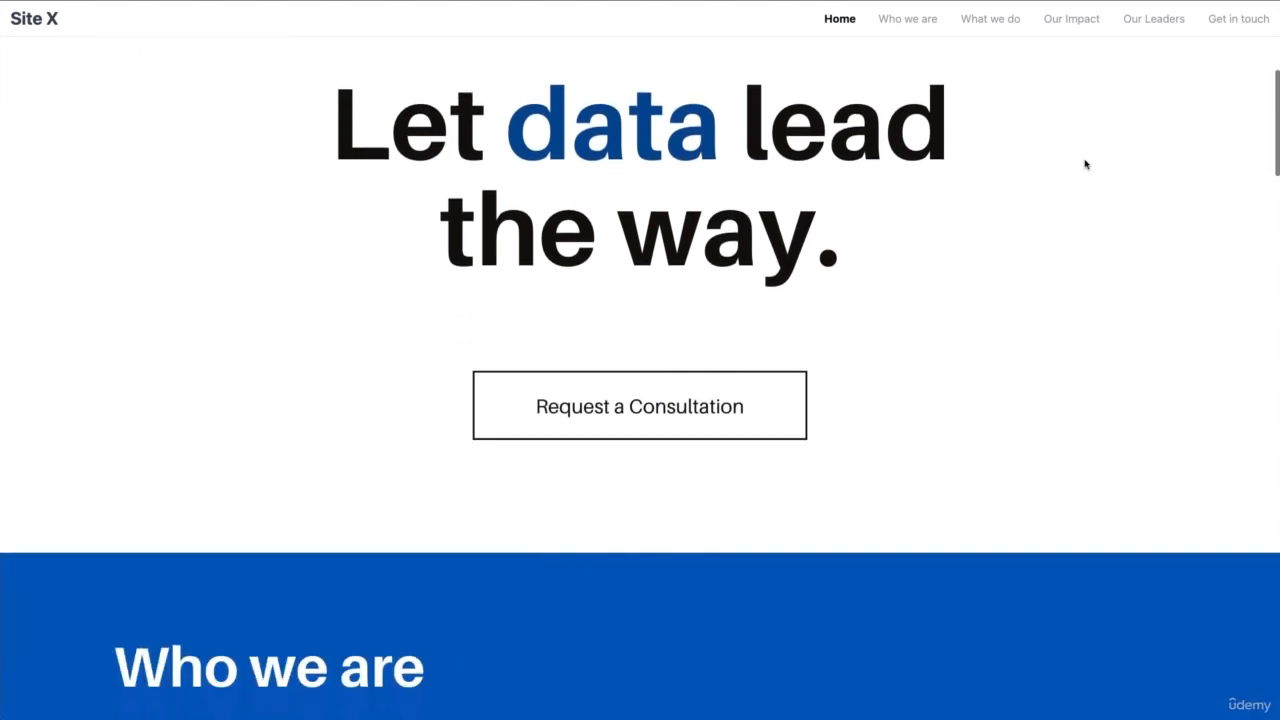
scroll(1085, 164, "down", 15)
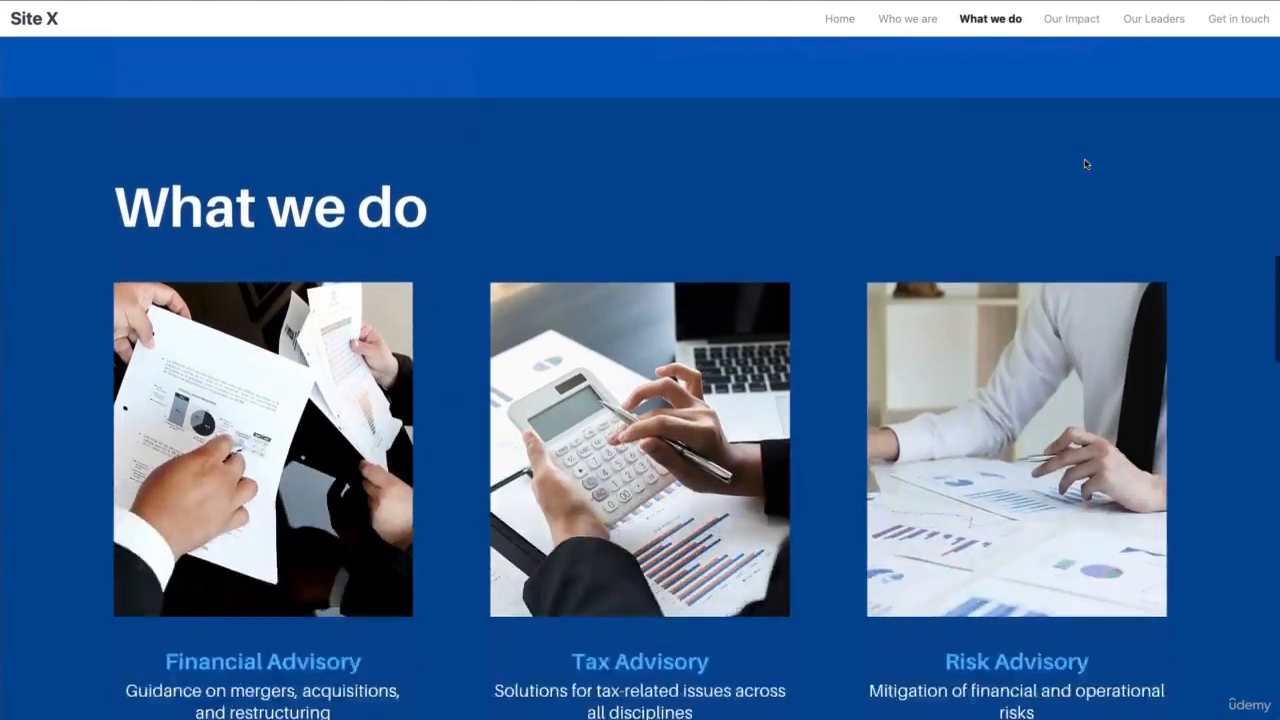
scroll(386, 350, "up", 17)
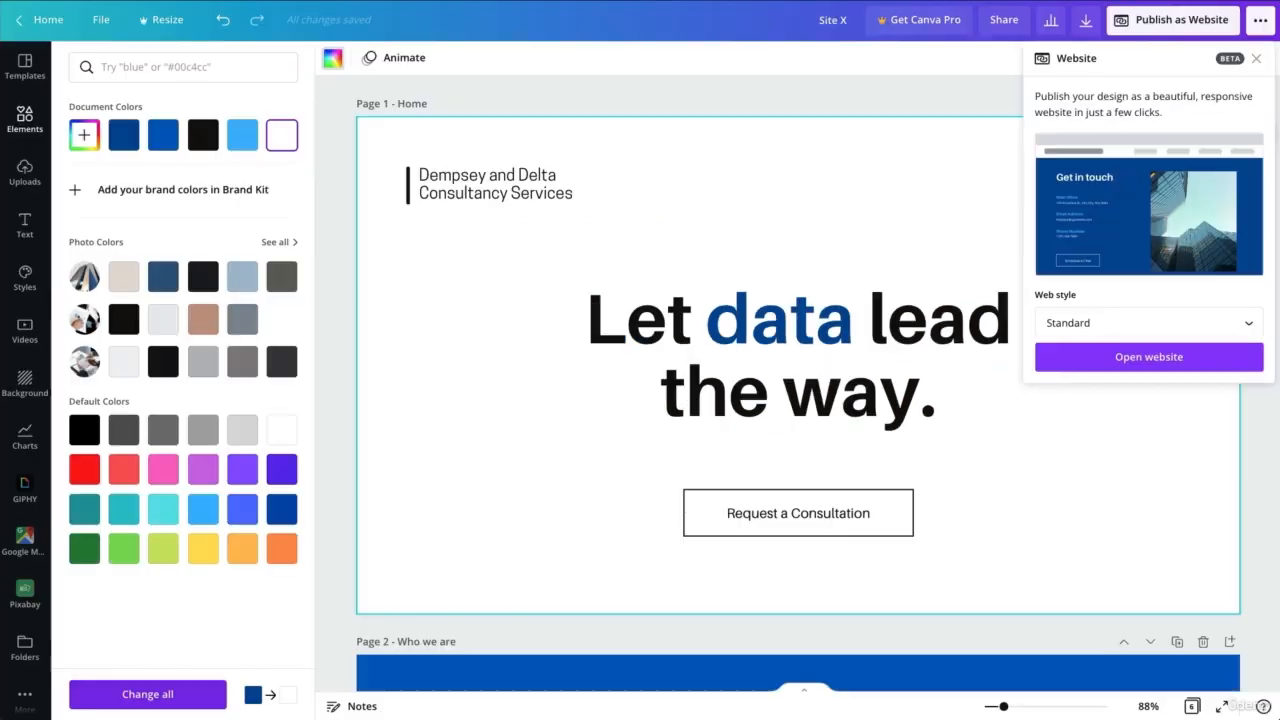
Shrink the "Let data lead the way." heading to a font size of about 61.3 and center it horizontally on the page
left_click(849, 351)
left_click_drag(1043, 277, 920, 316)
left_click_drag(821, 340, 880, 310)
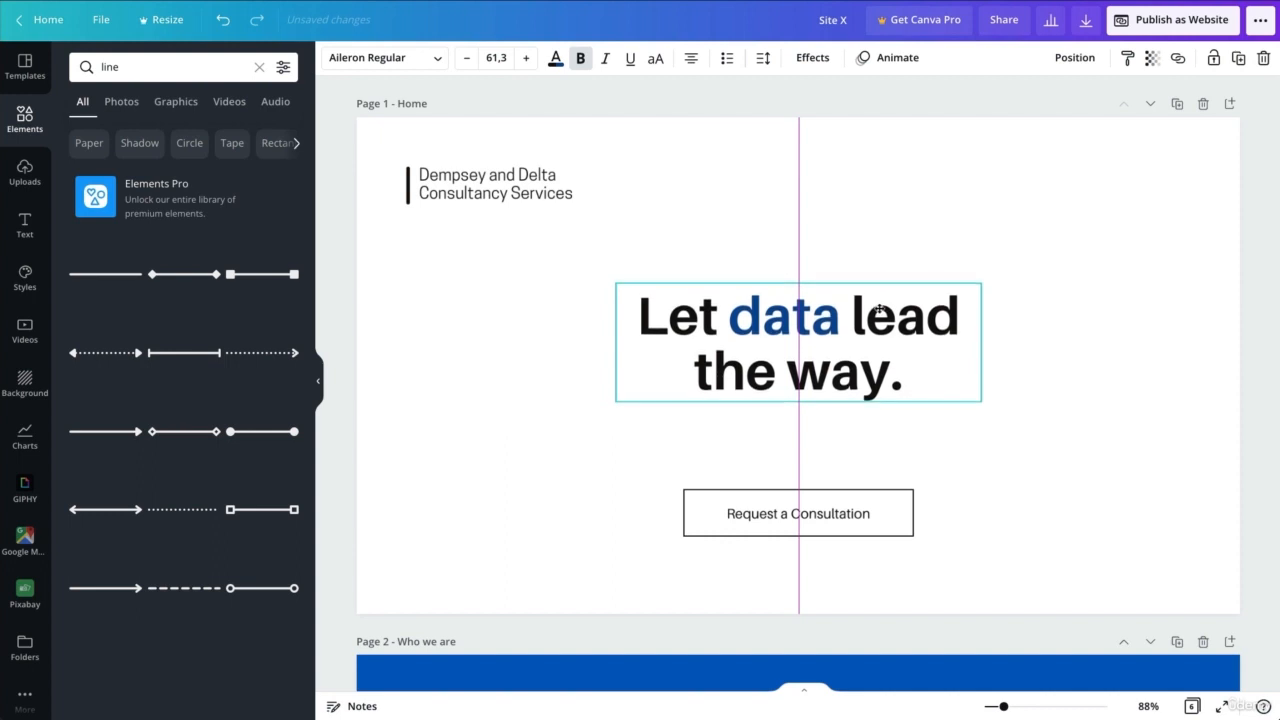
Shrink the "Request a Consultation" button to a text size of about 12.6 and center it closer beneath the heading
left_click(885, 522)
left_click_drag(916, 547, 868, 529)
left_click_drag(791, 500, 813, 455)
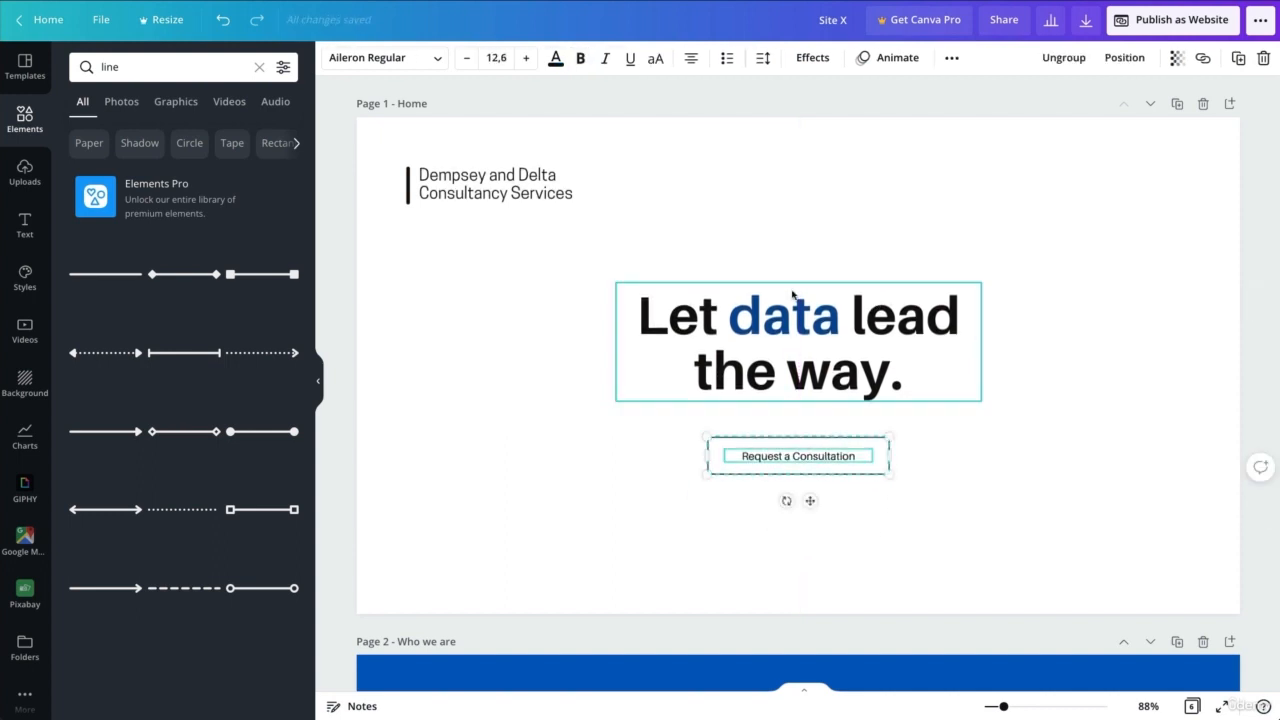
left_click(763, 203)
Check the resized Home page in the website publishing preview, then return to the design
left_click(1148, 22)
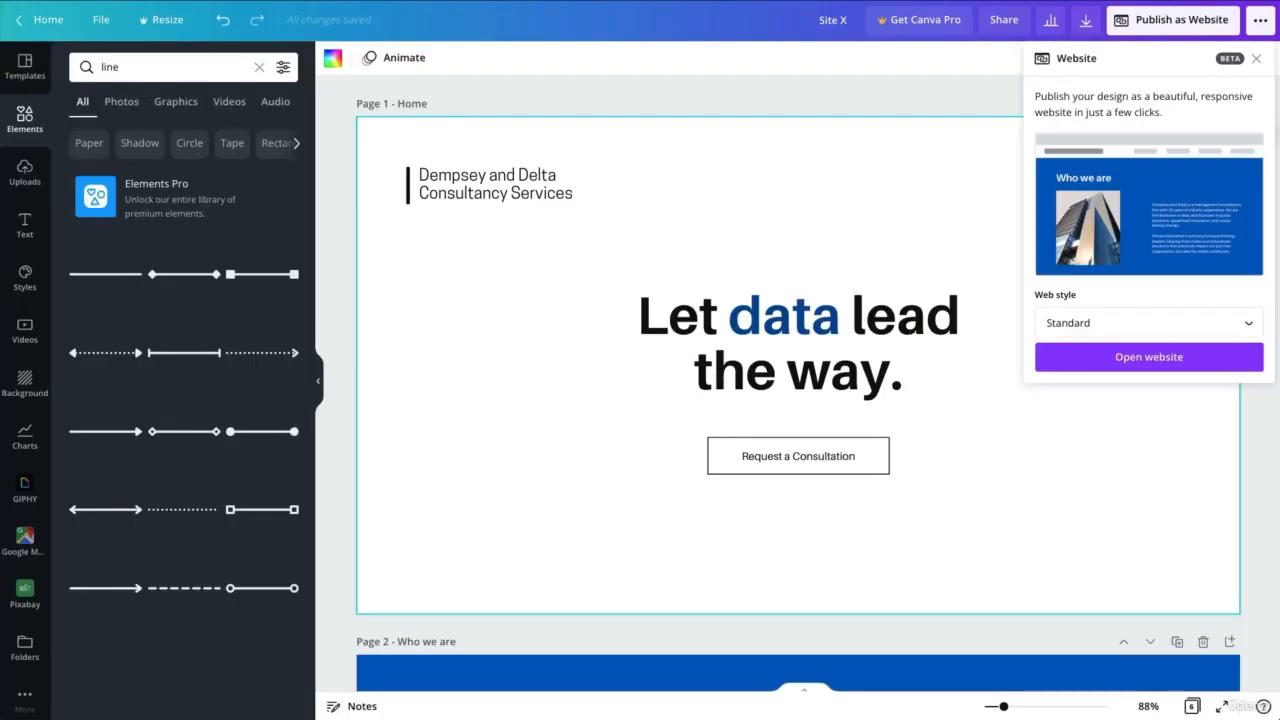
left_click(823, 135)
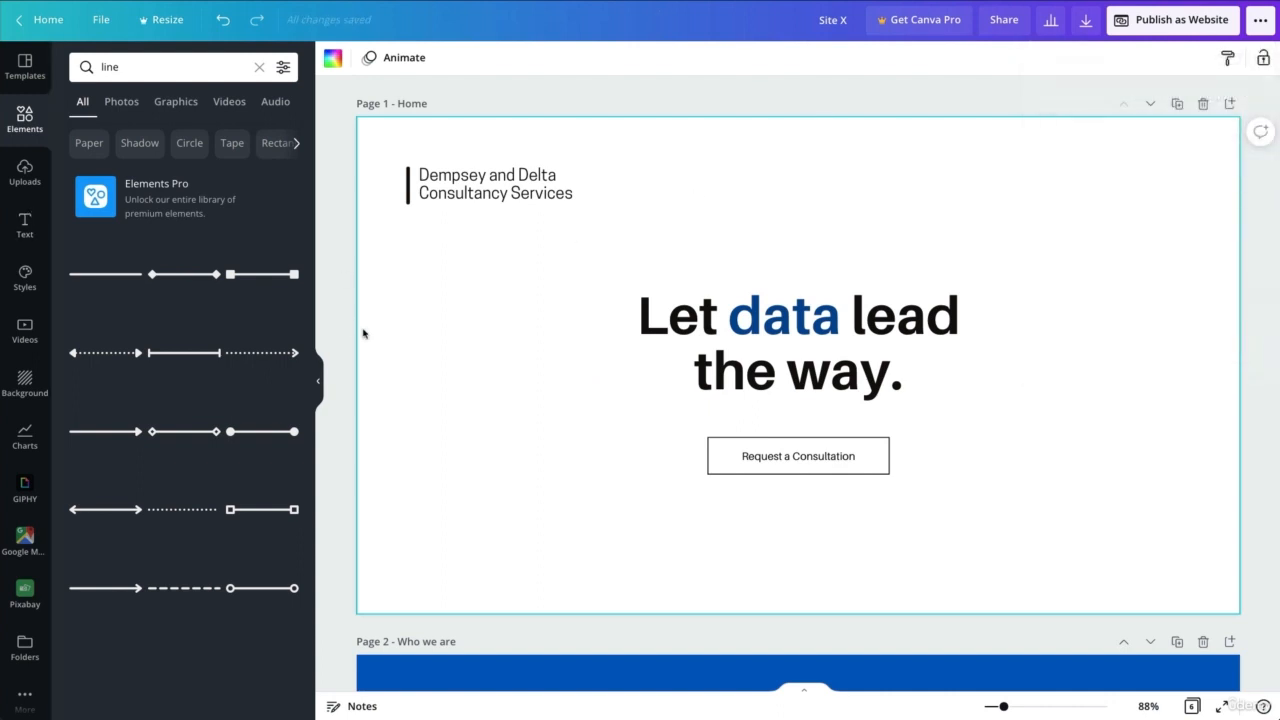
Try the orange Martel style on the "Who we are" page, then replace it with the Archivo Black style
scroll(483, 343, "down", 5)
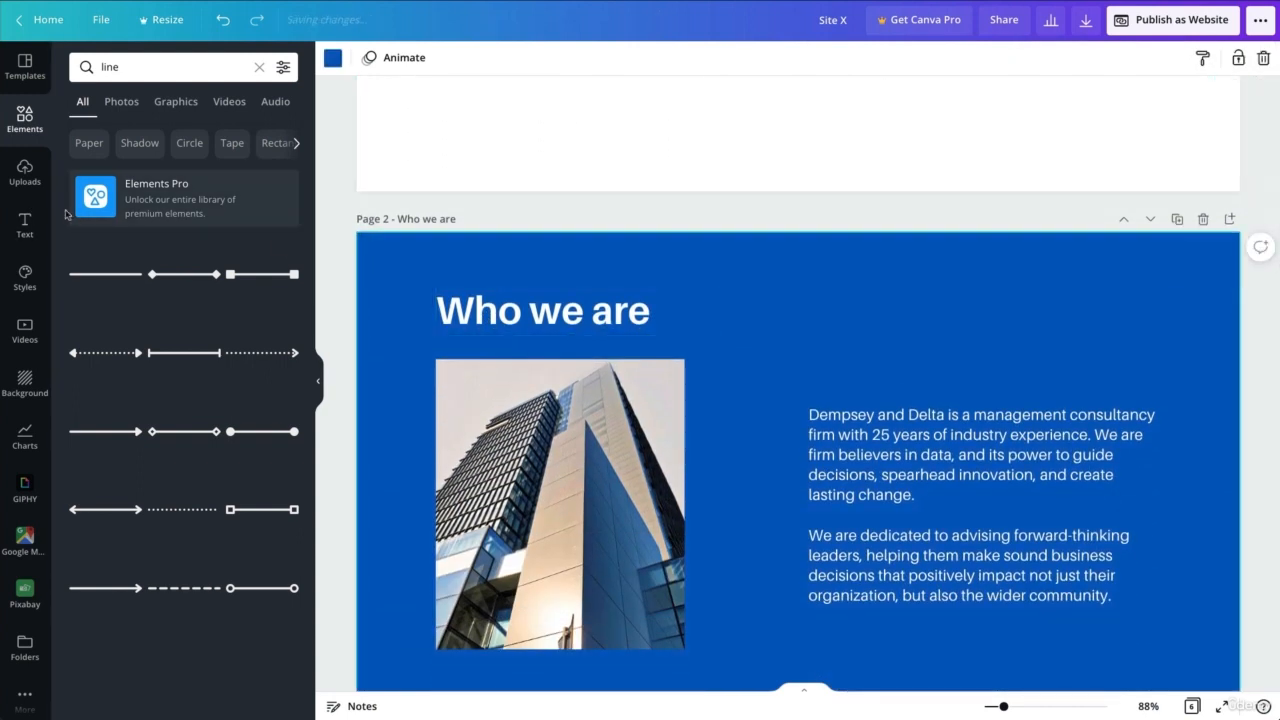
left_click(25, 277)
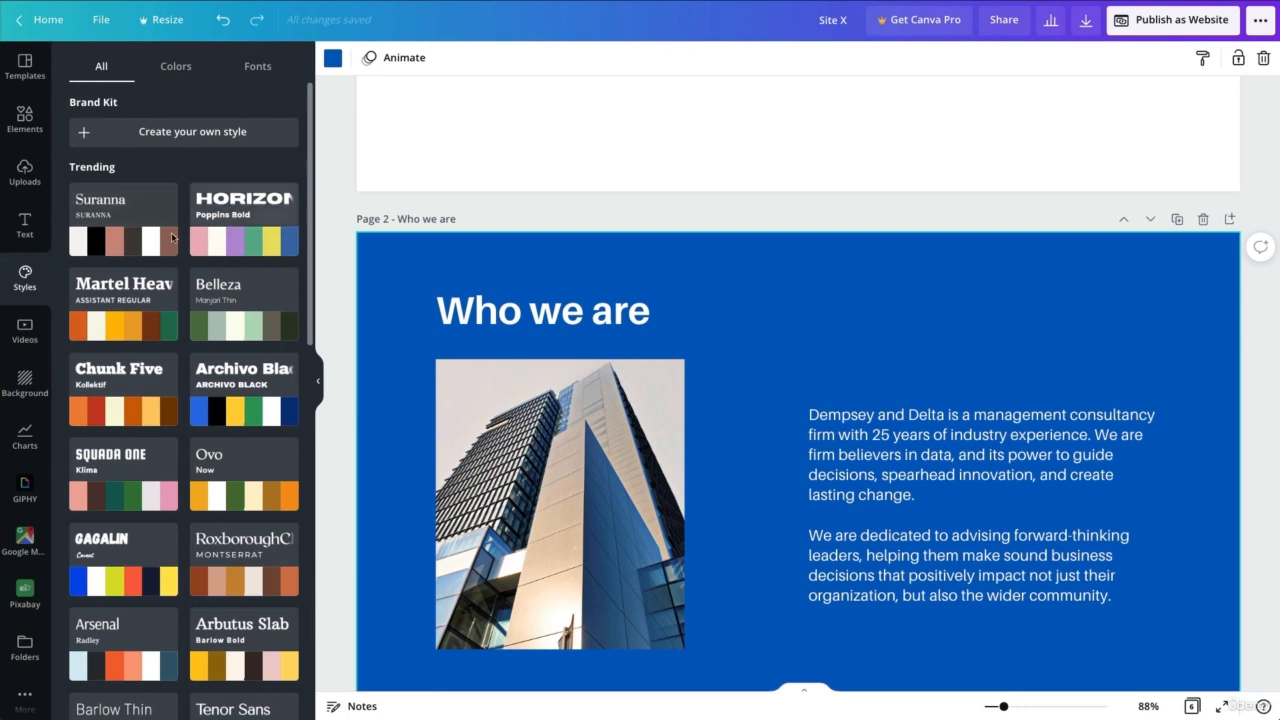
left_click(148, 308)
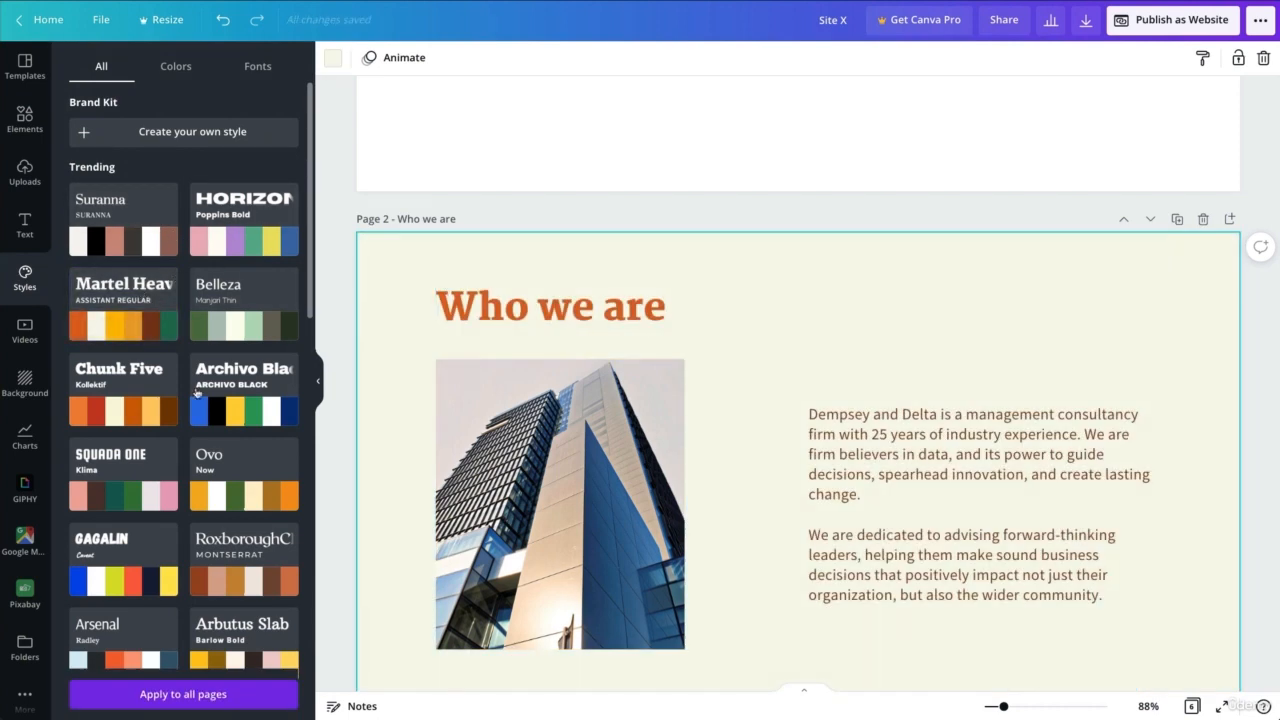
left_click(234, 377)
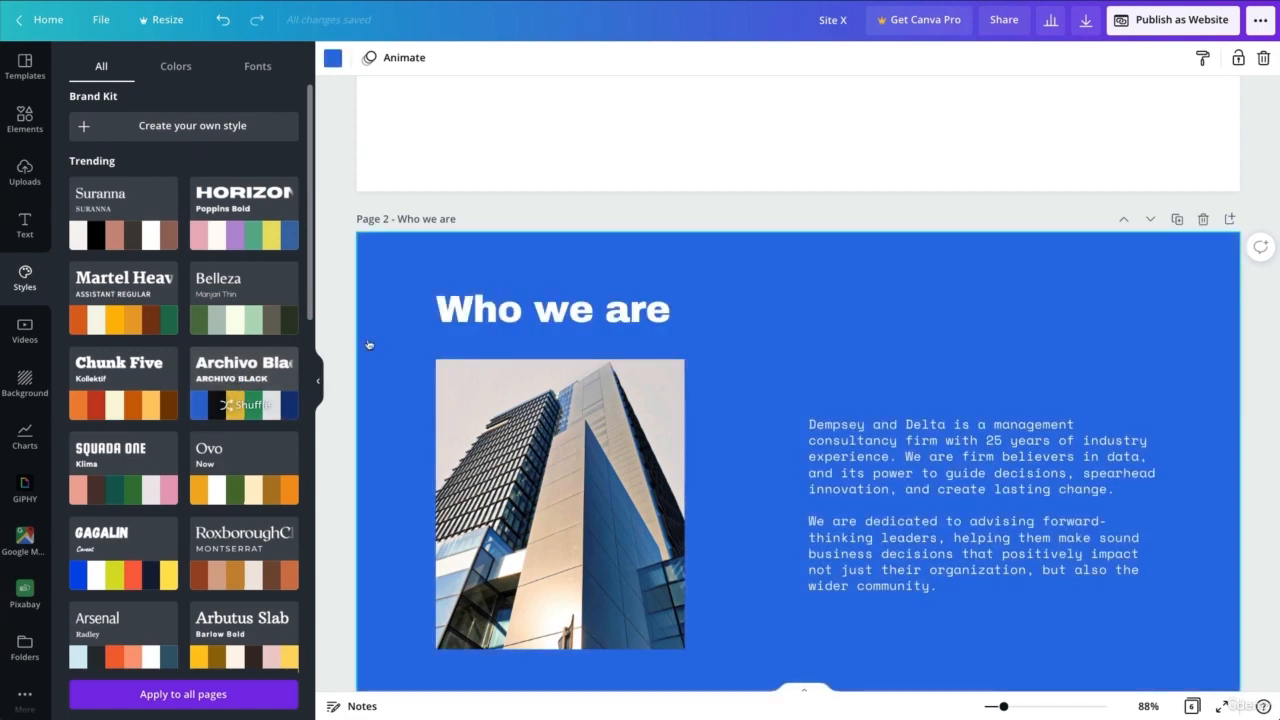
Apply the Archivo Black style to the "What we do" and "Our Impact" pages
scroll(686, 253, "down", 3)
scroll(560, 270, "down", 3)
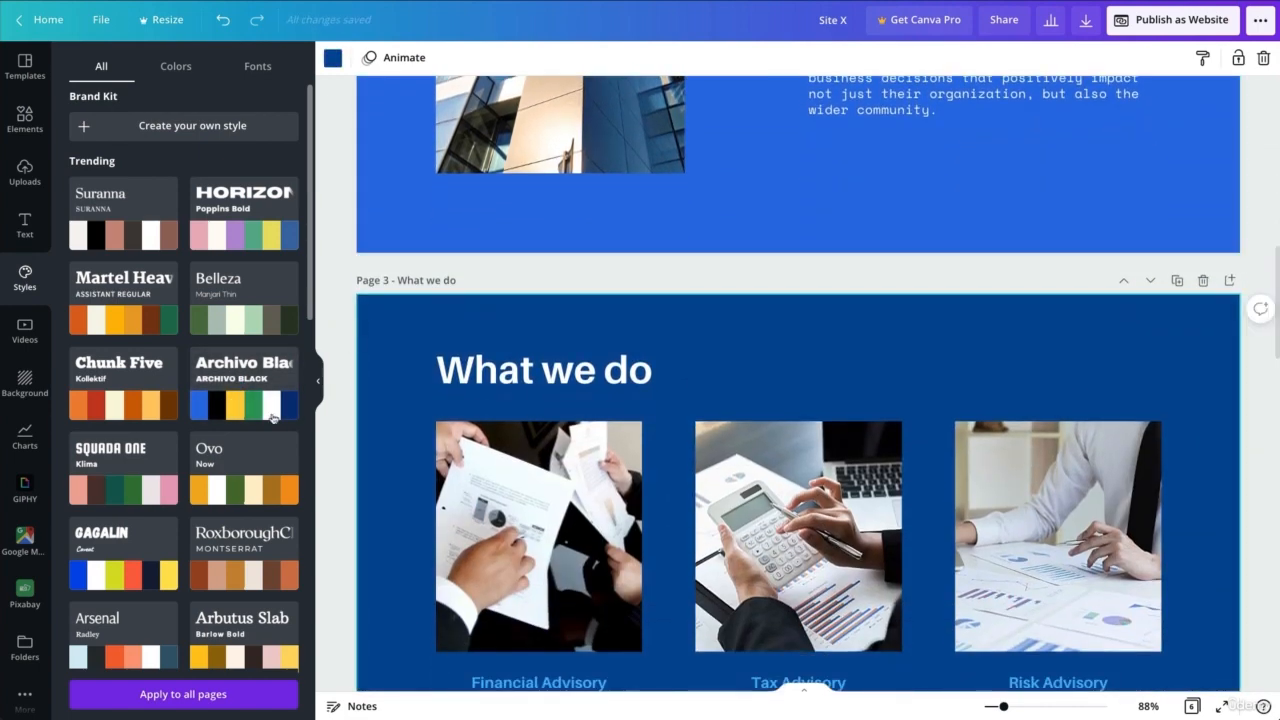
left_click(236, 379)
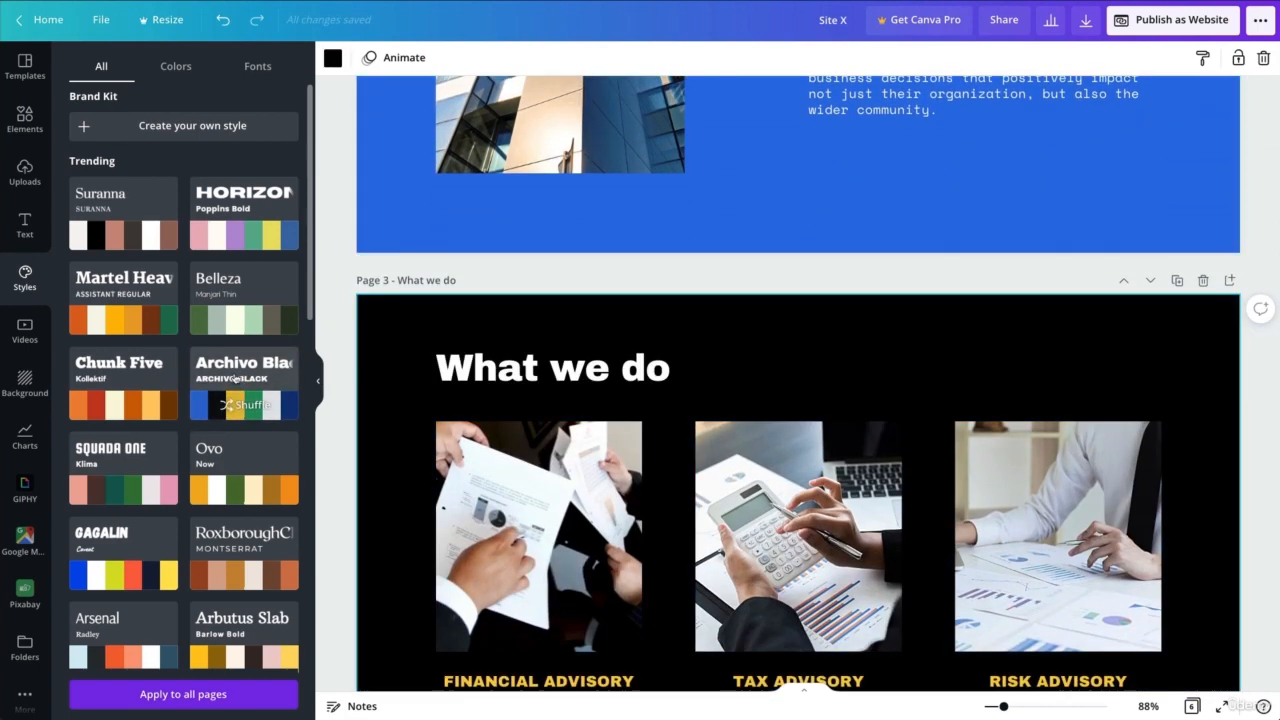
scroll(555, 337, "down", 8)
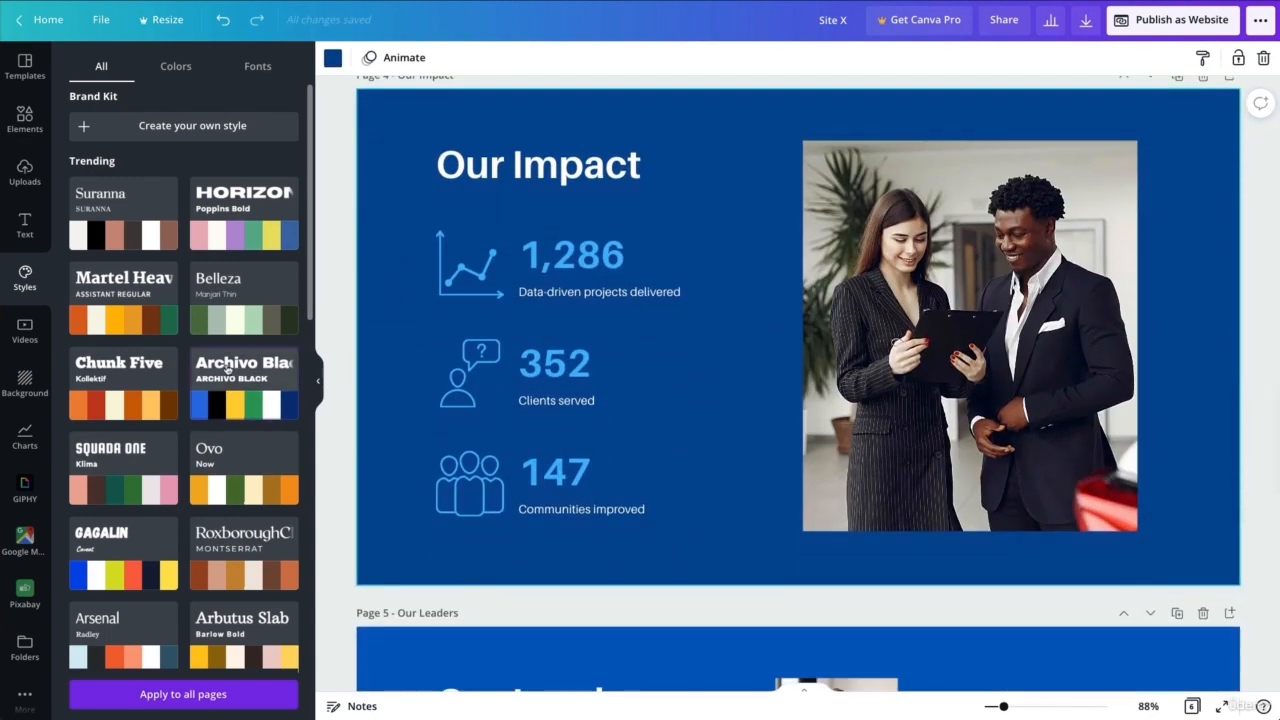
left_click(227, 369)
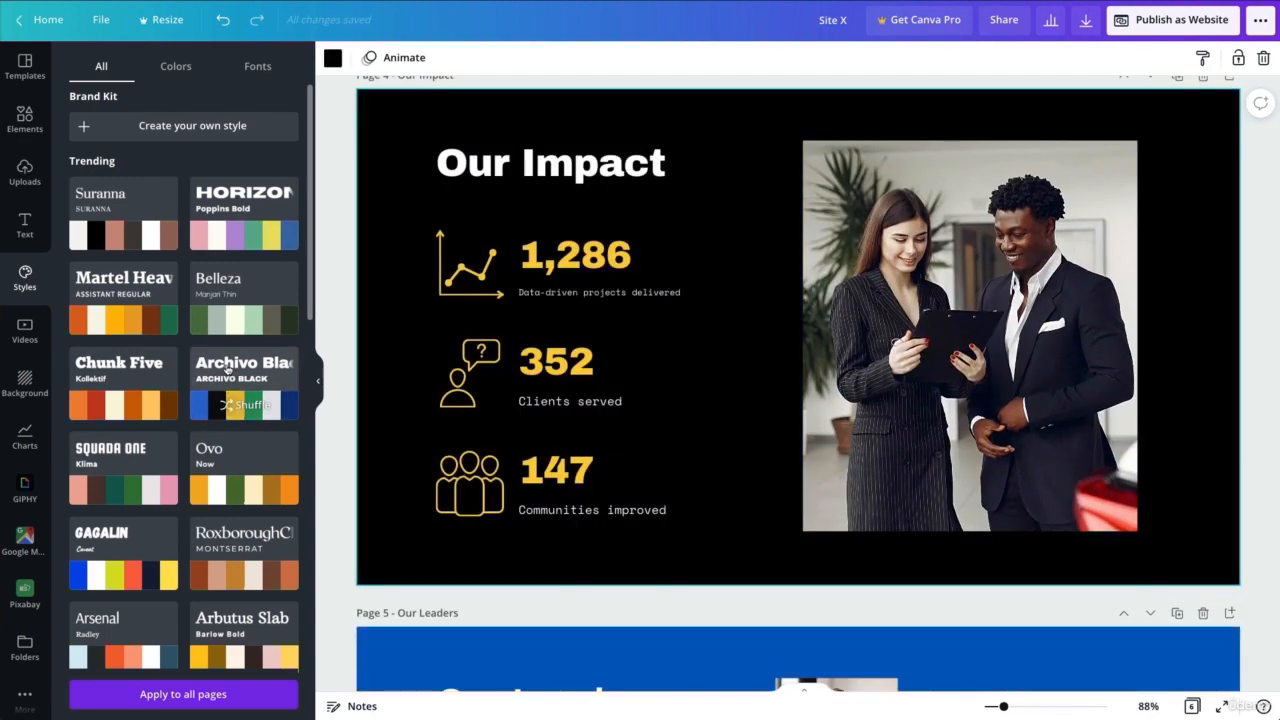
Apply the Archivo Black style to the "Our Leaders" page and shuffle its colors to get a yellow background
scroll(631, 243, "down", 2)
left_click(477, 457)
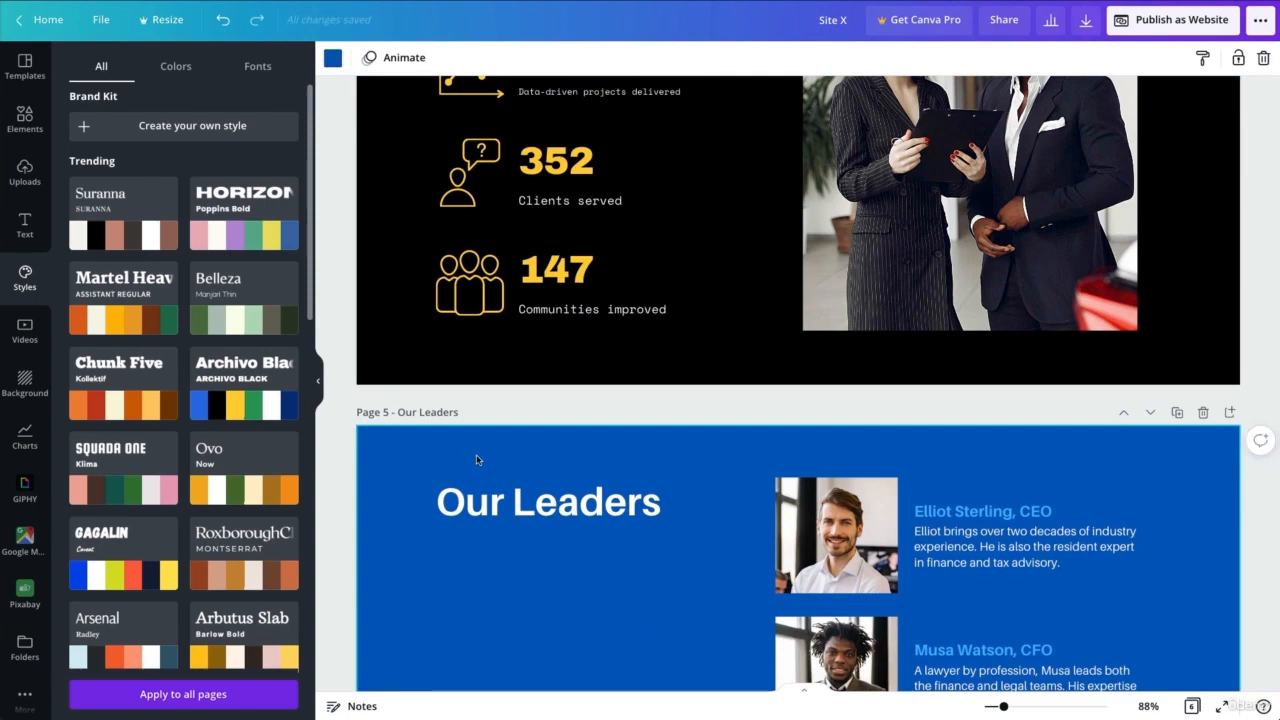
left_click(253, 370)
left_click(253, 370)
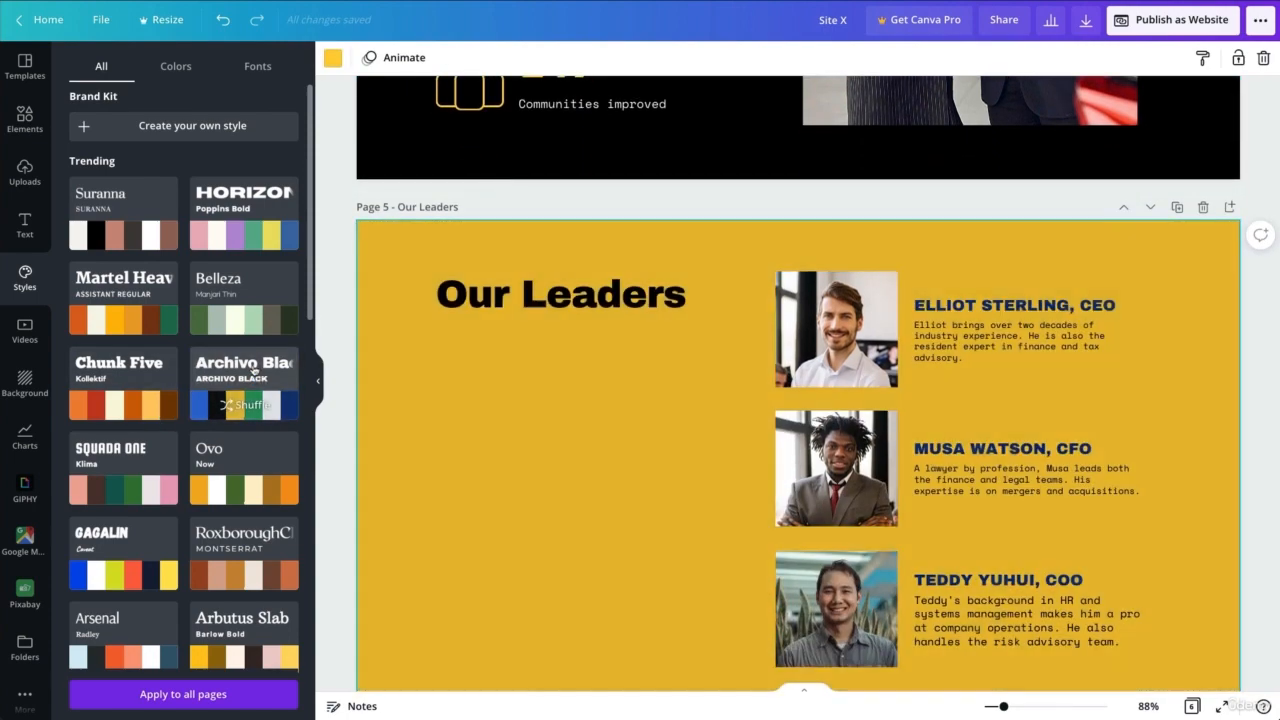
Apply the Archivo Black style to the "Get in touch" page and shuffle its colors to get a white background
scroll(672, 300, "down", 3)
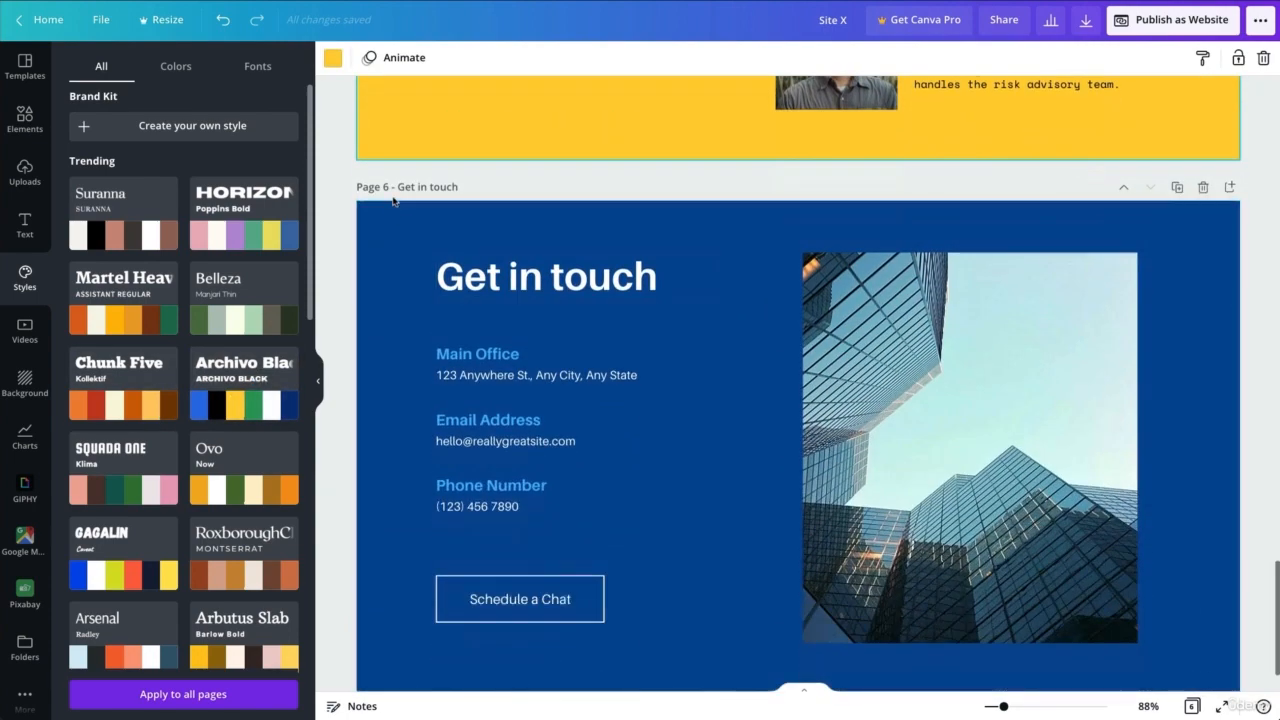
left_click(262, 366)
left_click(241, 381)
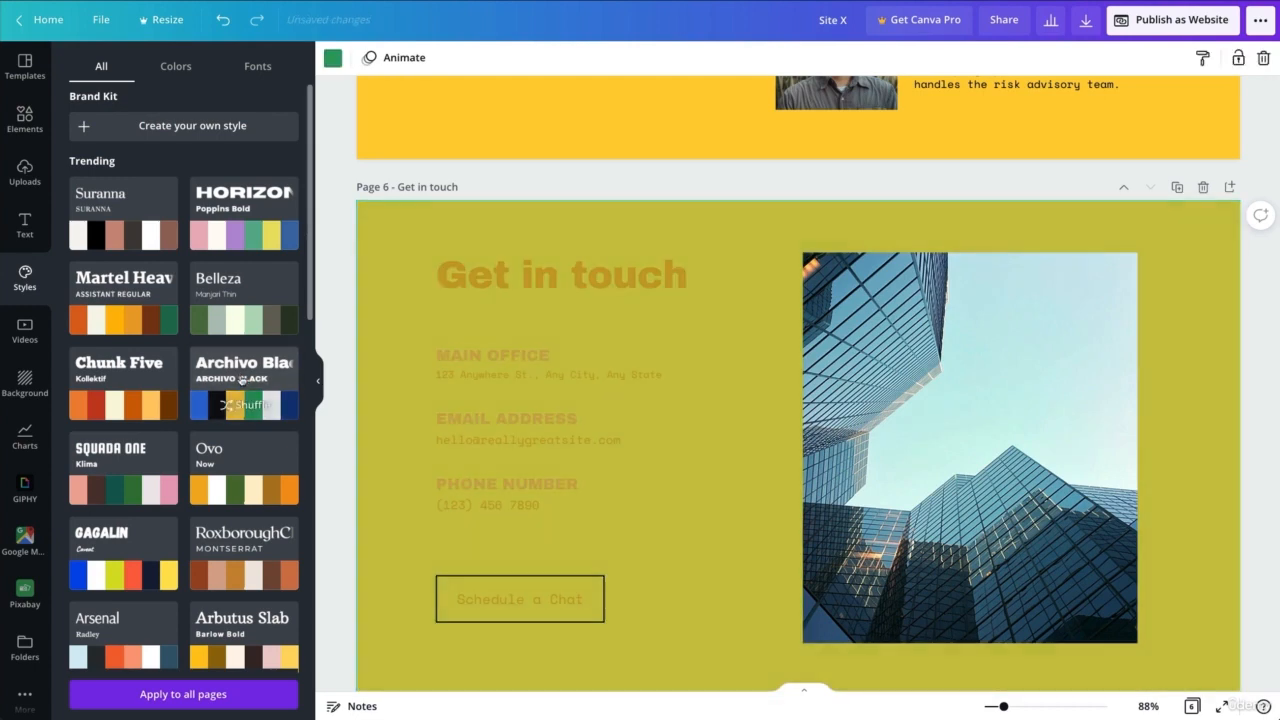
left_click(241, 381)
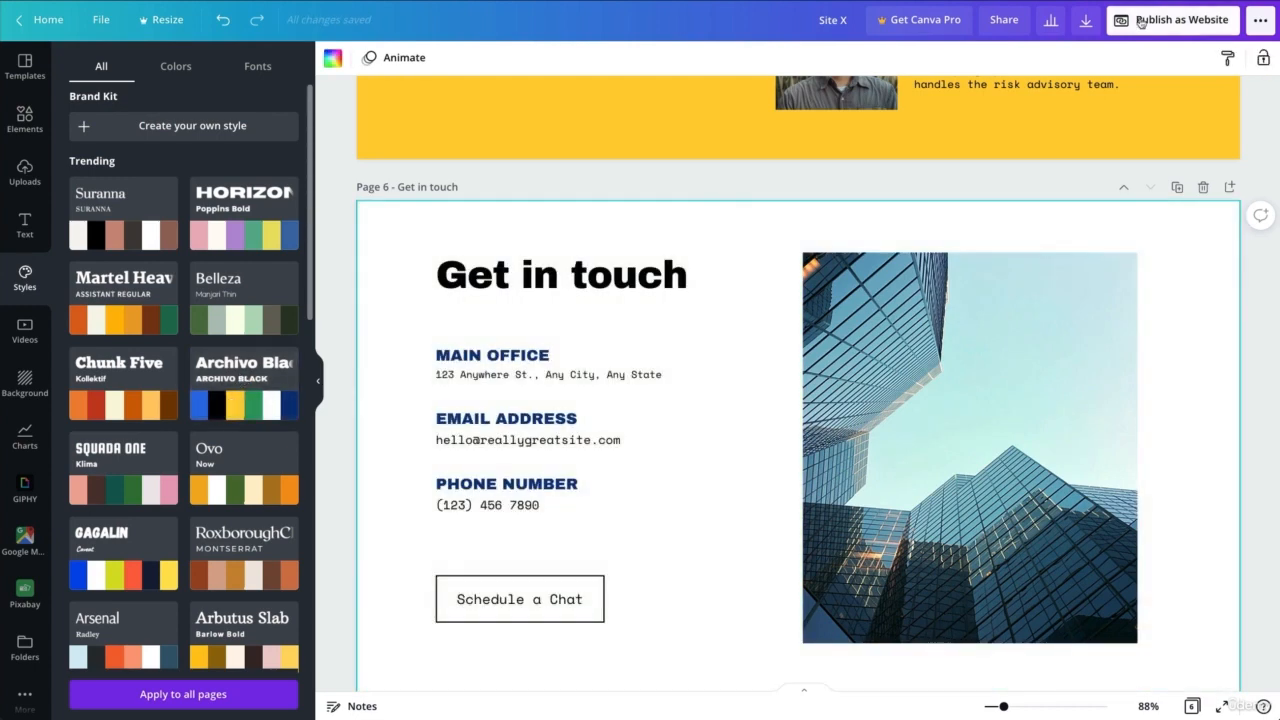
Open the restyled website in the Standard web style
left_click(1135, 22)
left_click(1130, 352)
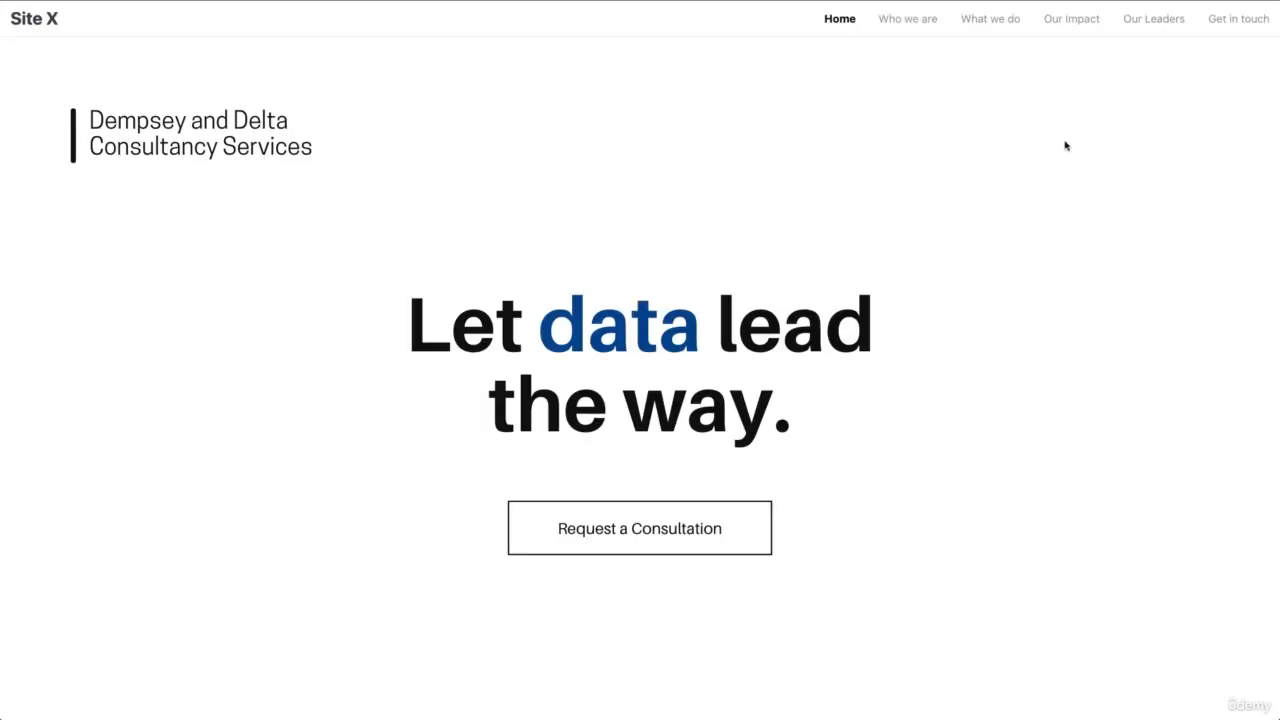
Review the restyled sections of the published website from Home through to "Get in touch"
scroll(1137, 146, "down", 7)
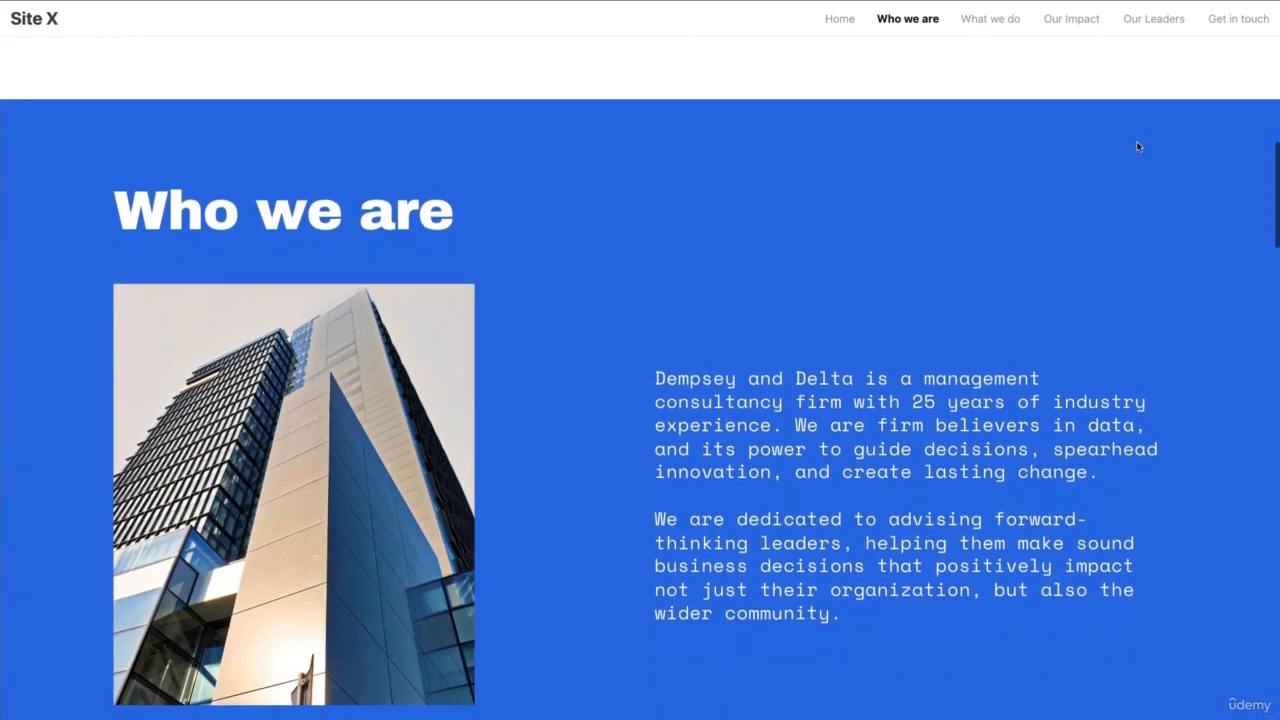
scroll(1150, 146, "down", 6)
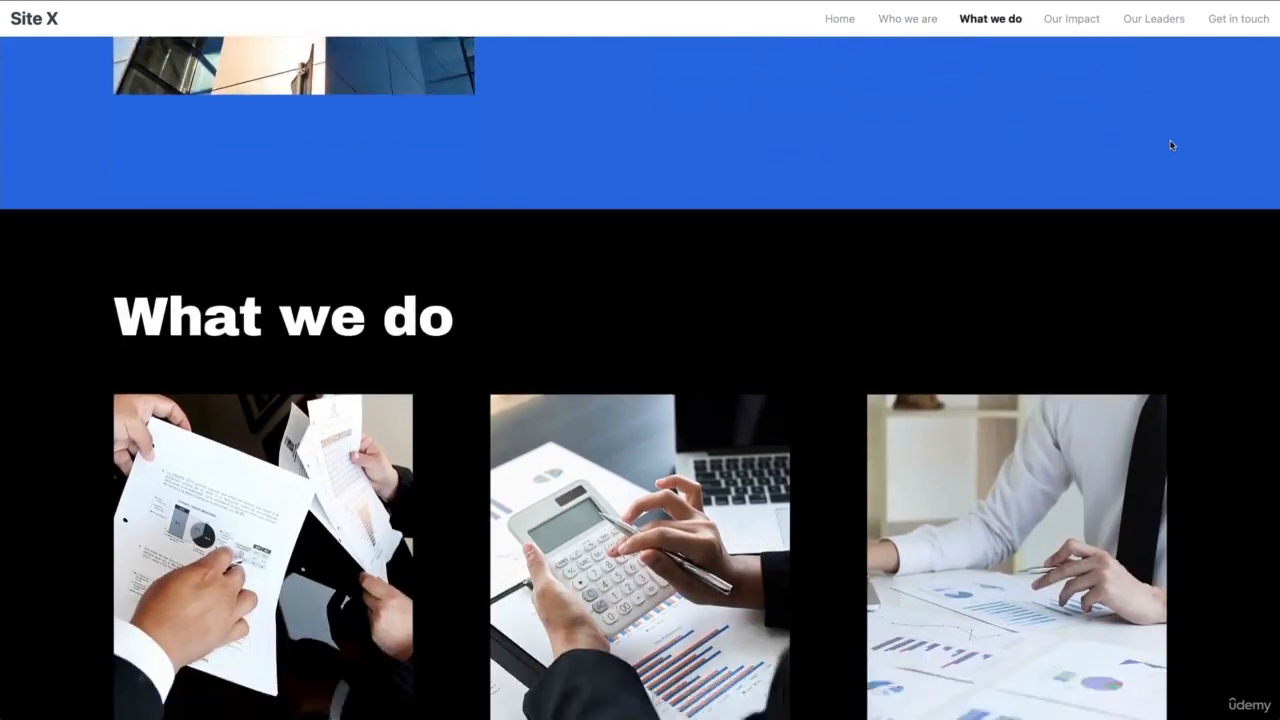
scroll(1172, 146, "down", 7)
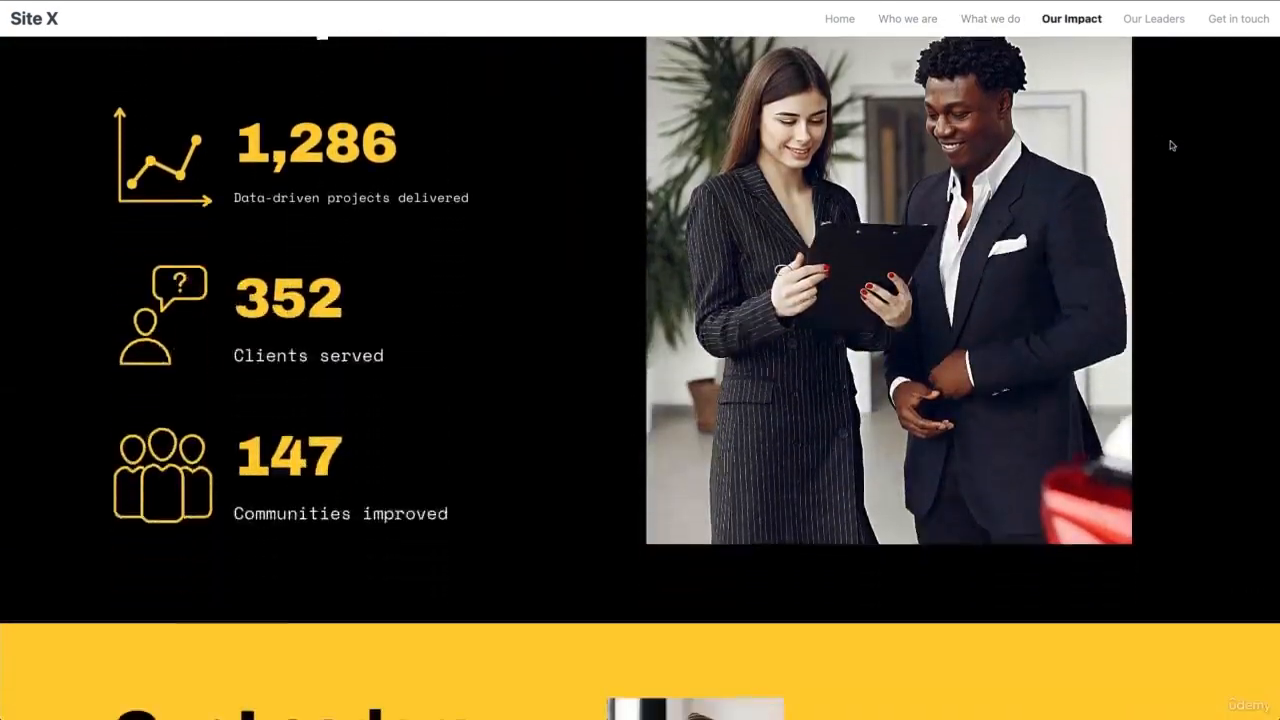
scroll(1172, 146, "down", 7)
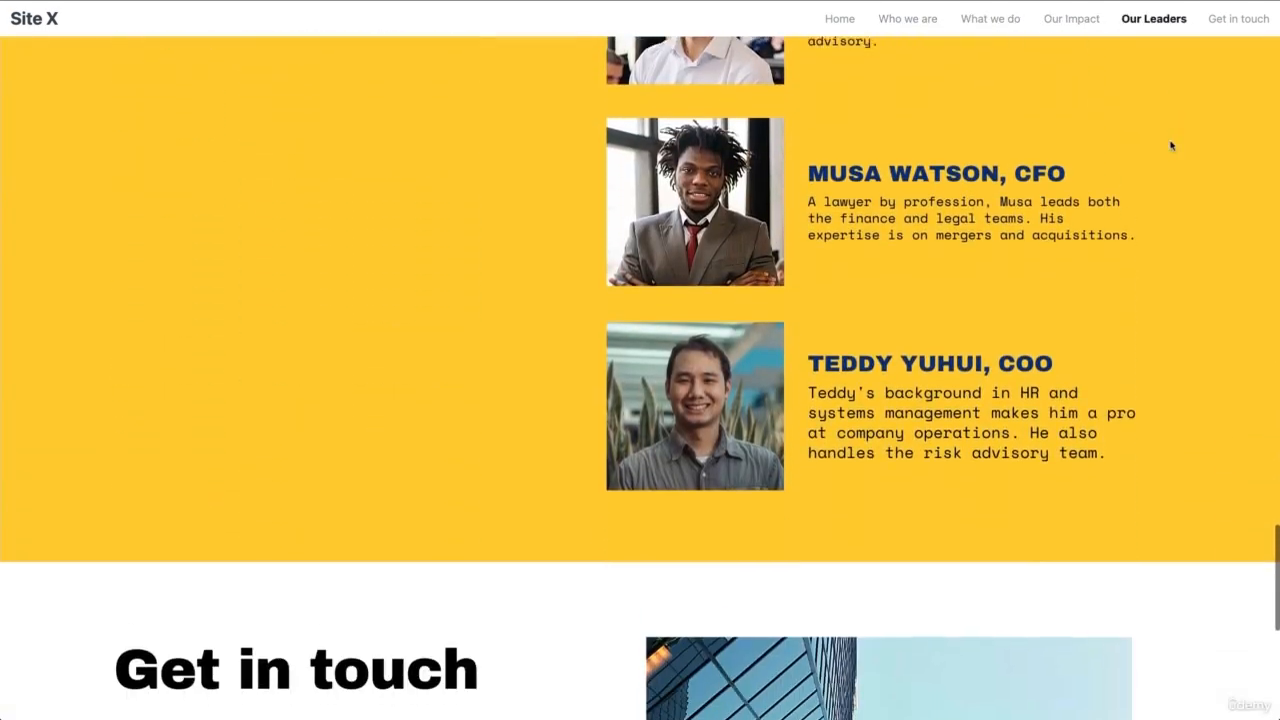
scroll(1172, 146, "down", 5)
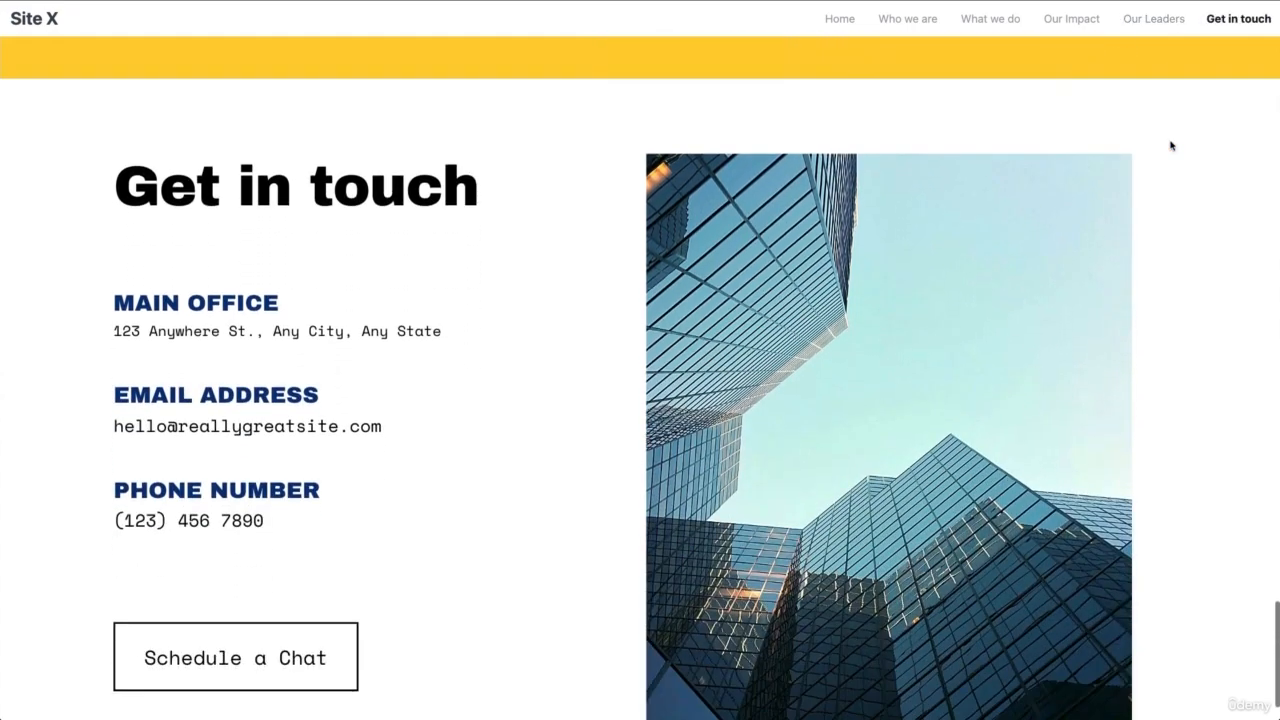
scroll(1172, 146, "down", 1)
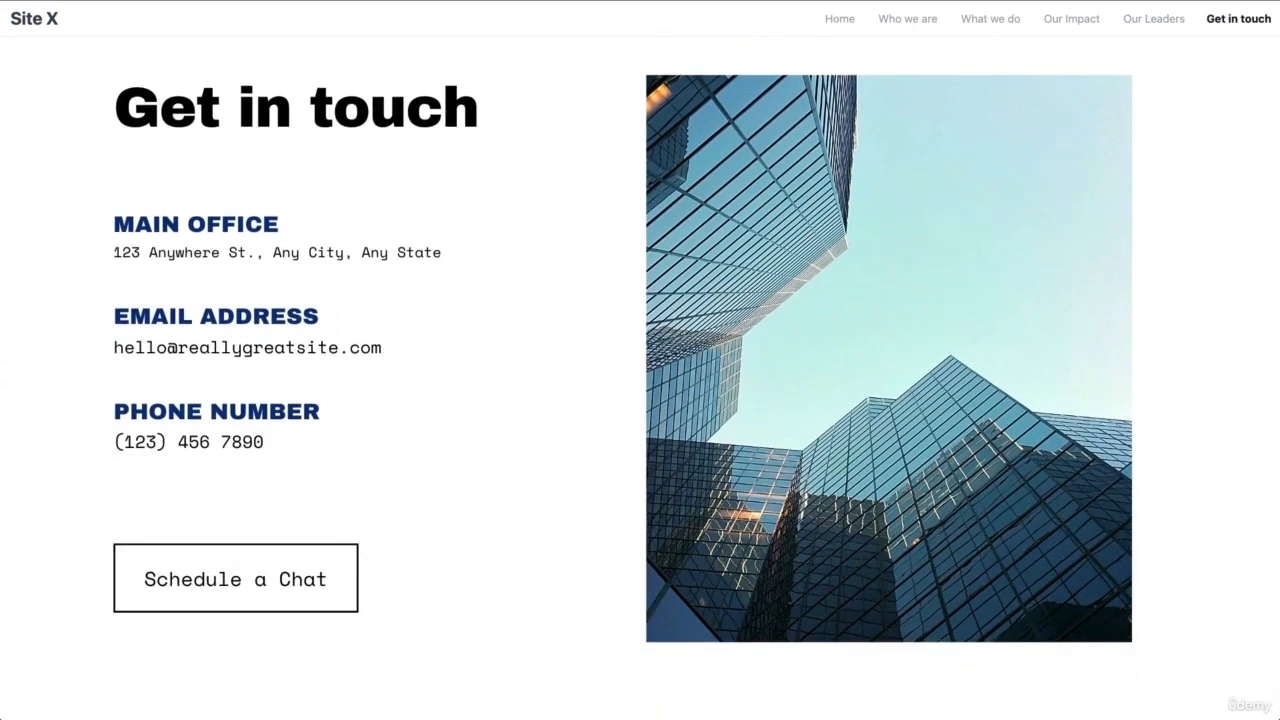